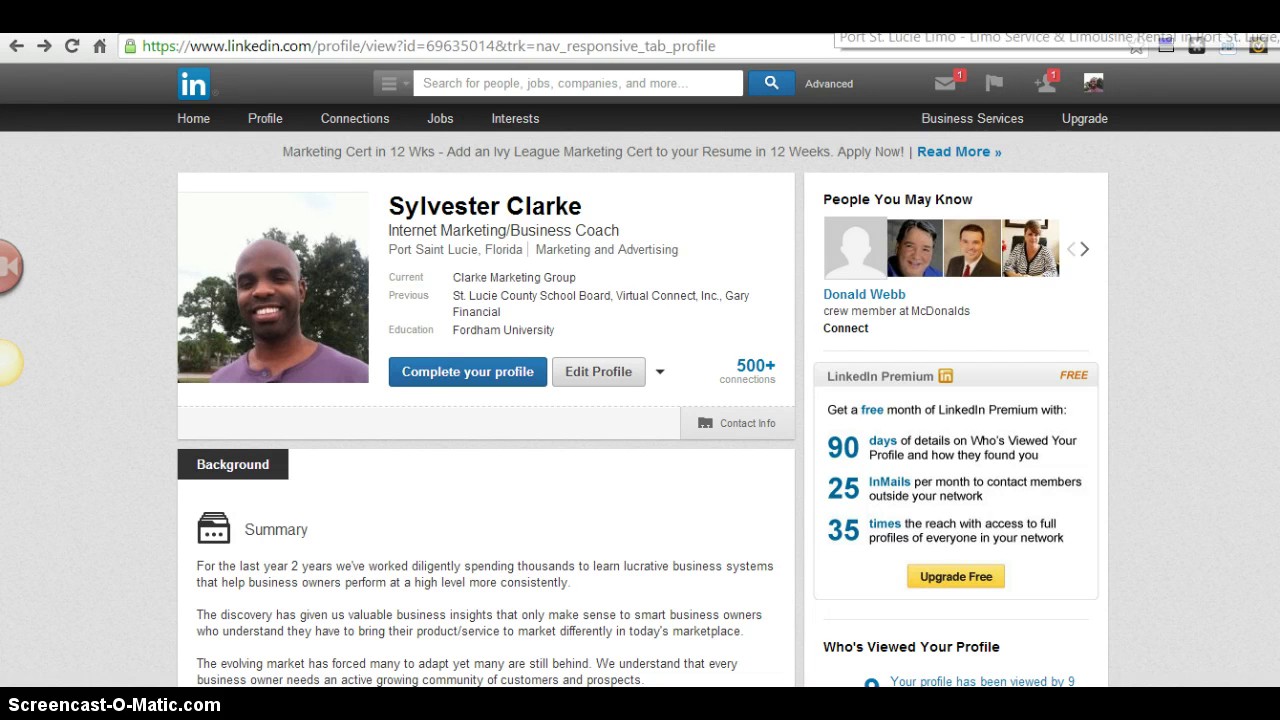
- Open the Port St. Lucie limo website and look over its quote request form, services list and numbered selling points
key("ctrl+Tab")
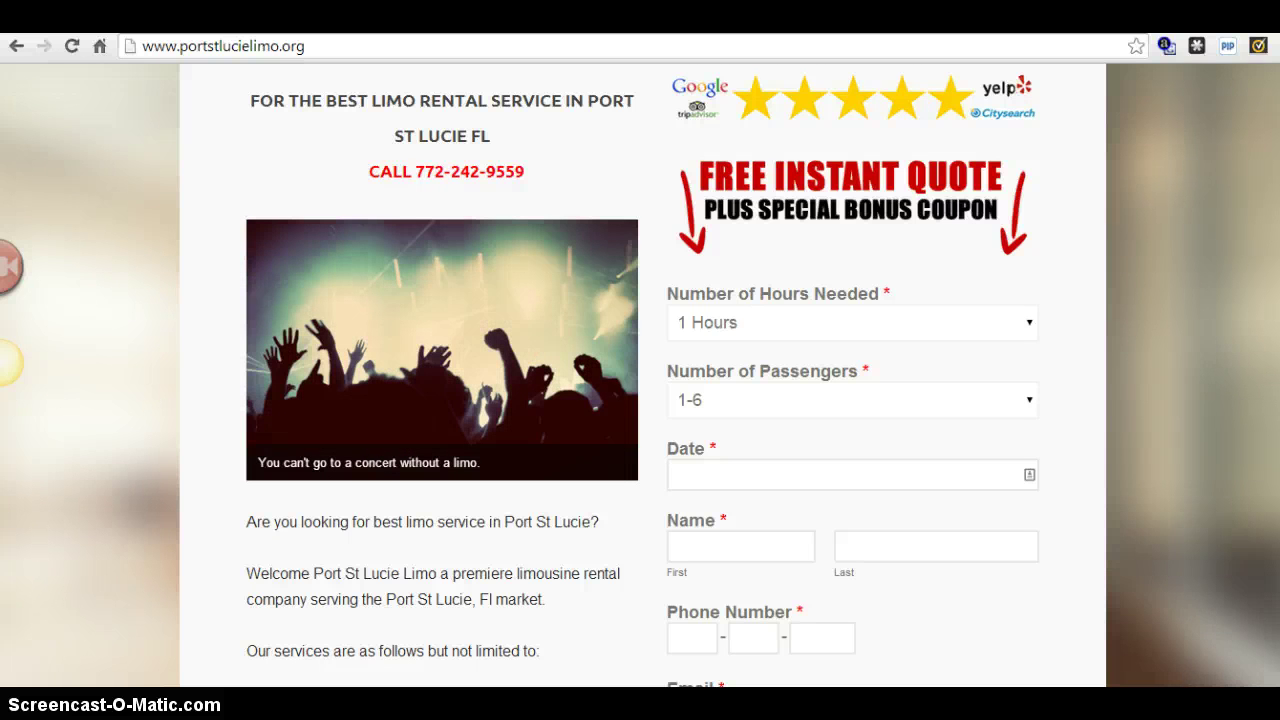
scroll(640, 375, "down", 1)
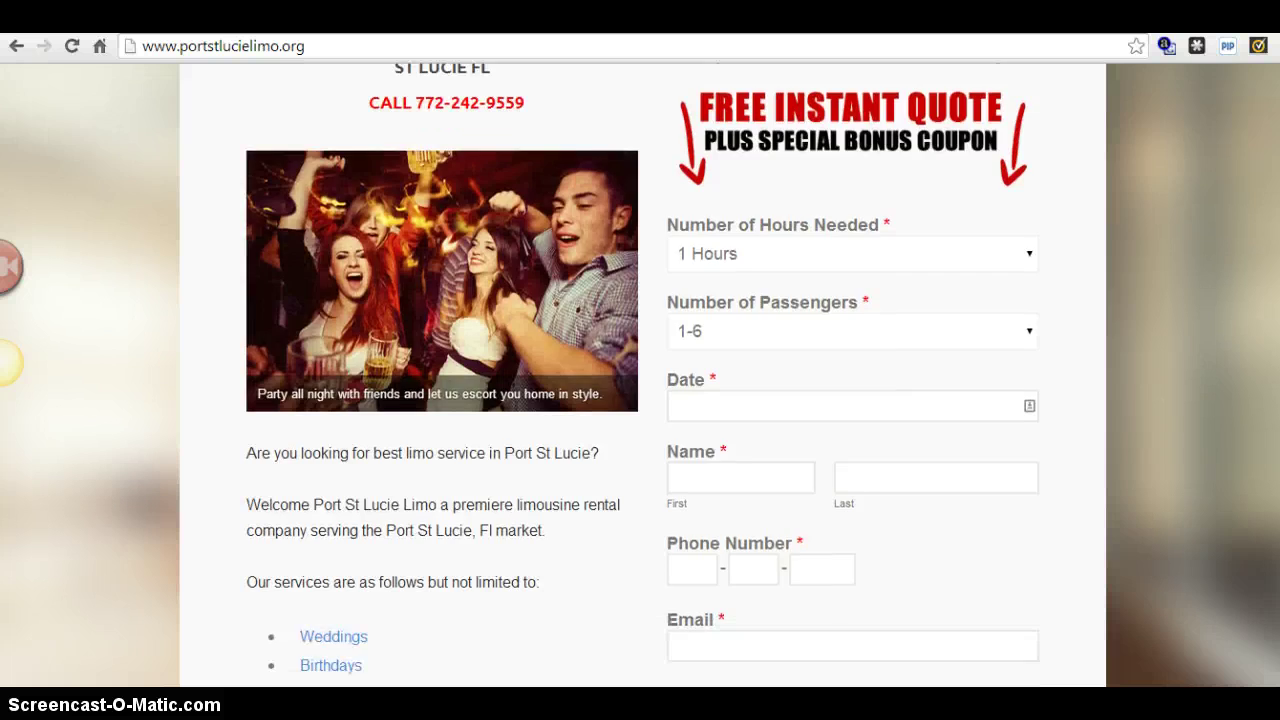
scroll(640, 375, "up", 3)
scroll(640, 375, "down", 3)
scroll(640, 375, "down", 1)
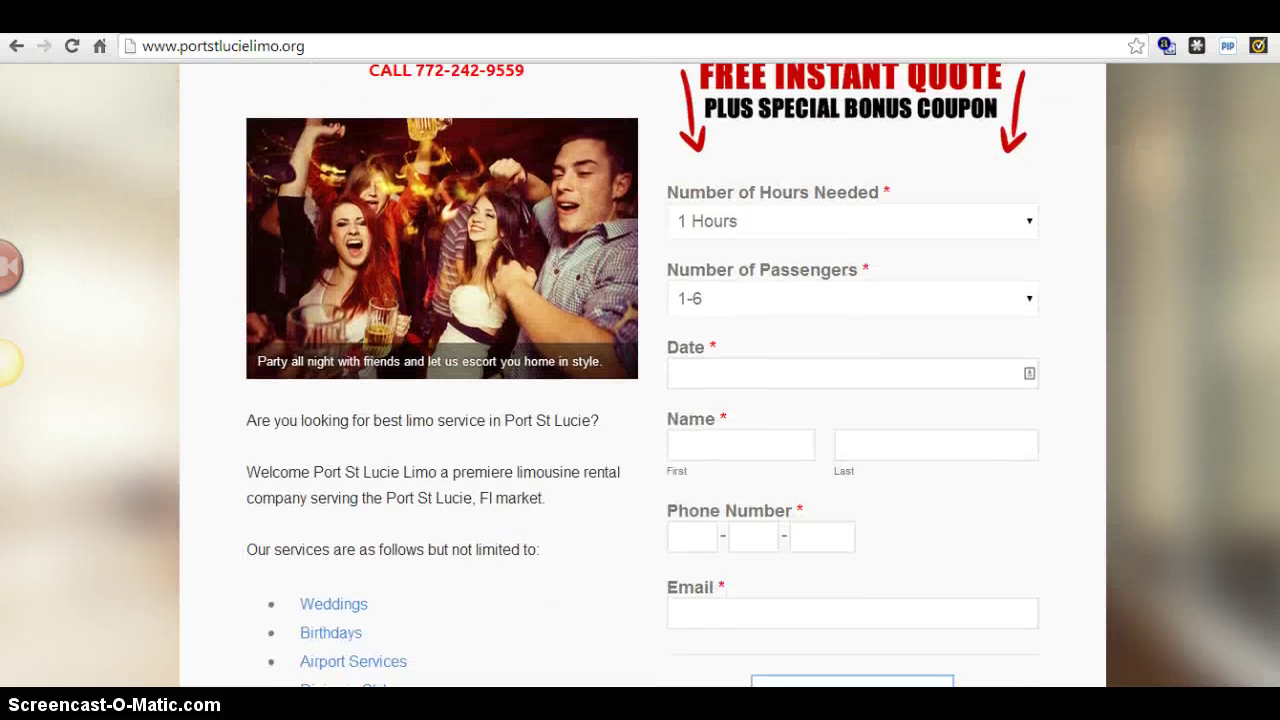
scroll(640, 375, "down", 3)
scroll(1268, 306, "down", 15)
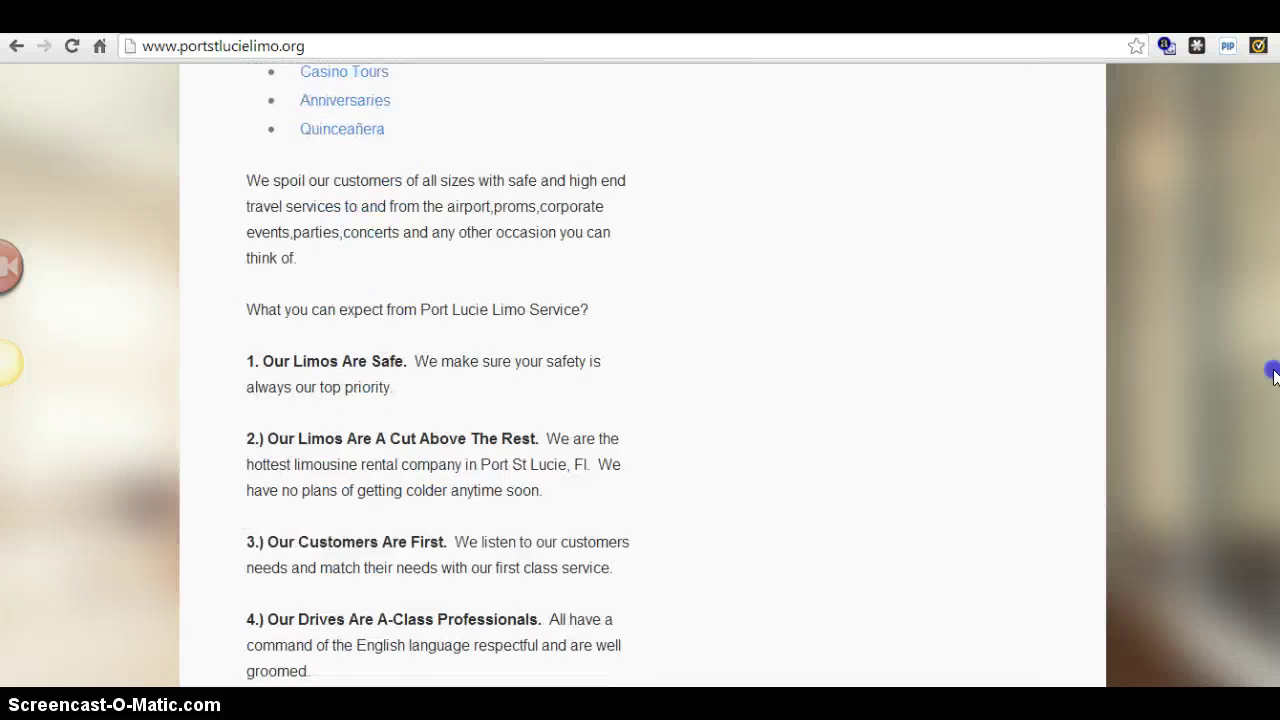
scroll(1258, 540, "down", 2)
scroll(1258, 540, "up", 12)
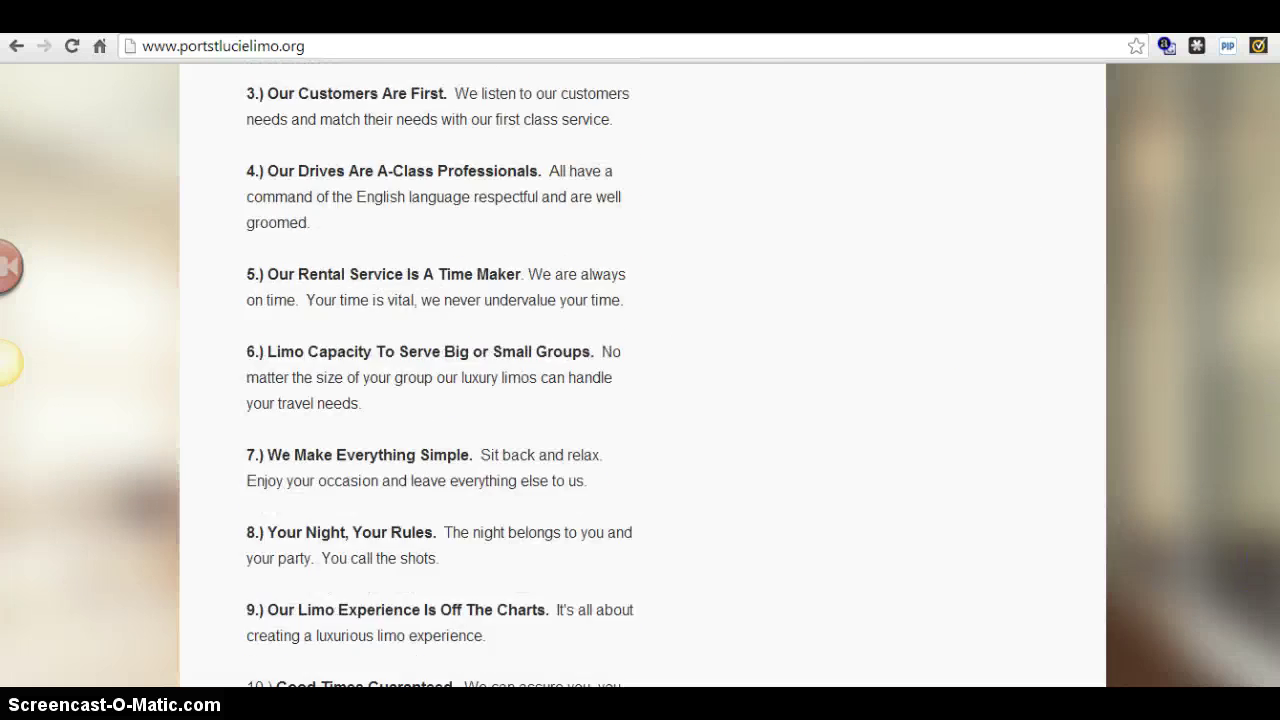
scroll(640, 375, "up", 3)
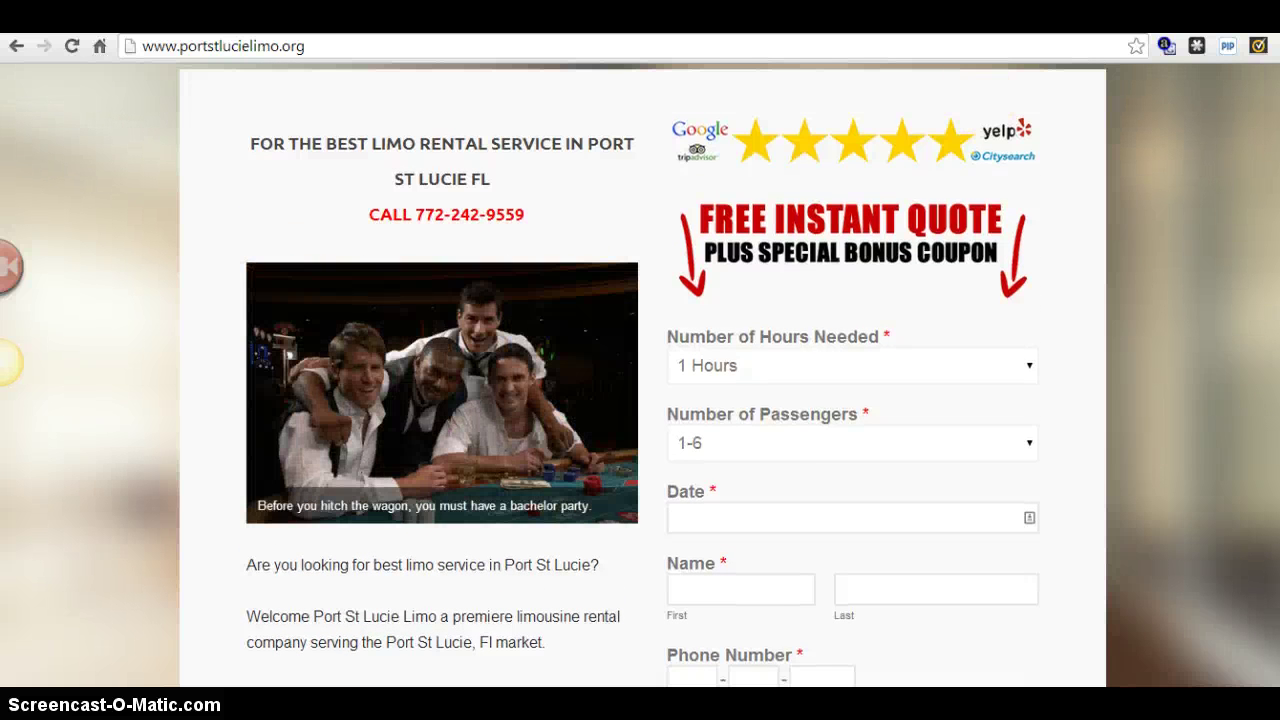
- Open the Florida Division of Corporations record for CBJ Holdings, LLC and read through its filing, address and officer details
key("ctrl+Tab")
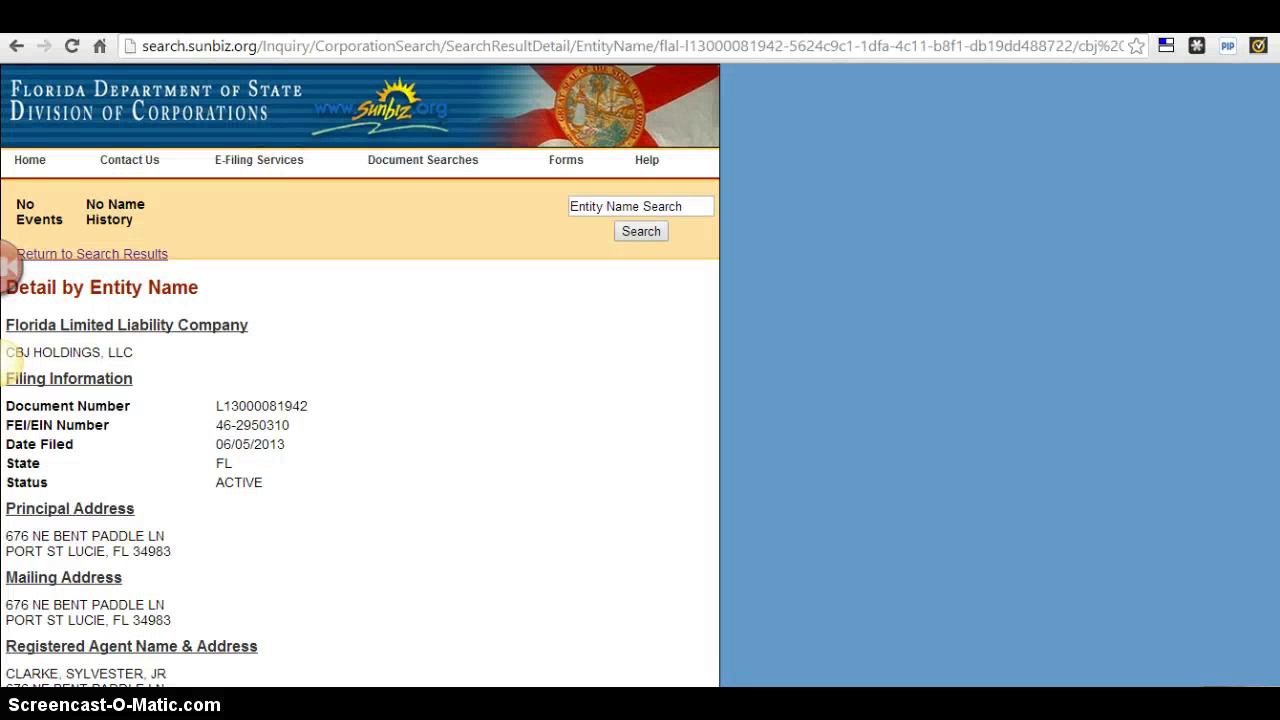
scroll(10, 365, "down", 1)
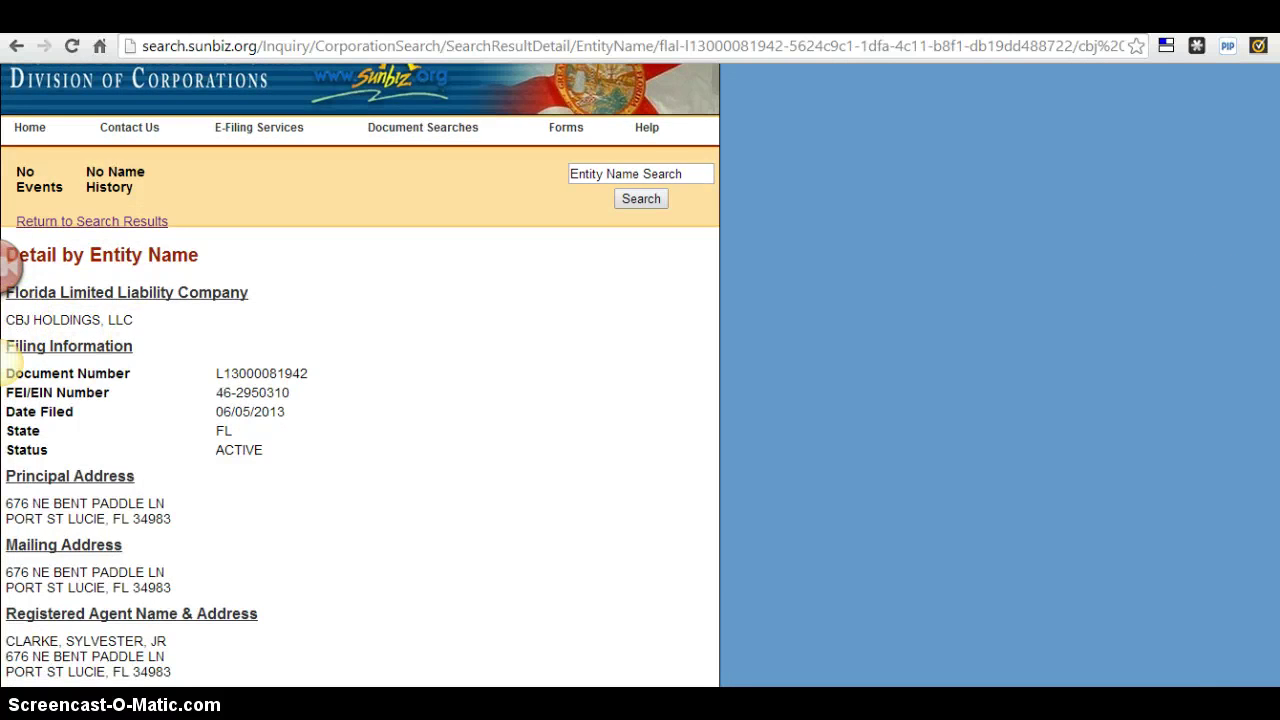
scroll(8, 362, "down", 4)
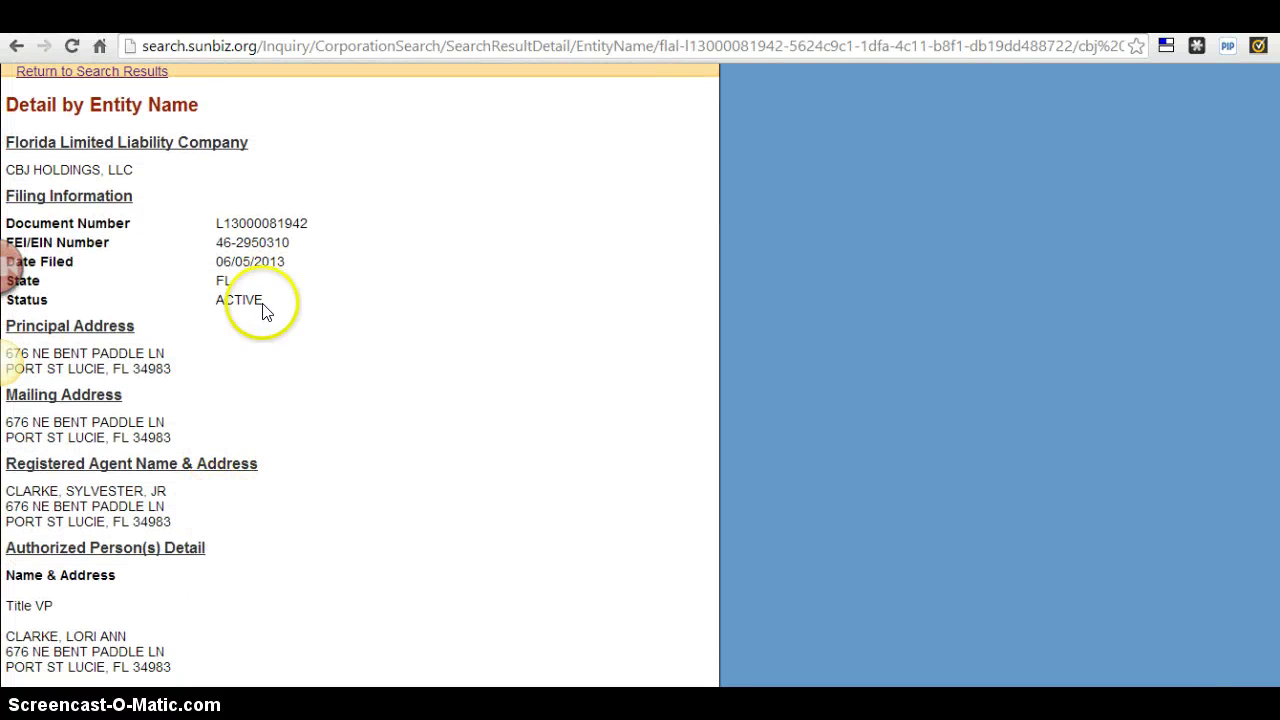
scroll(1271, 534, "down", 5)
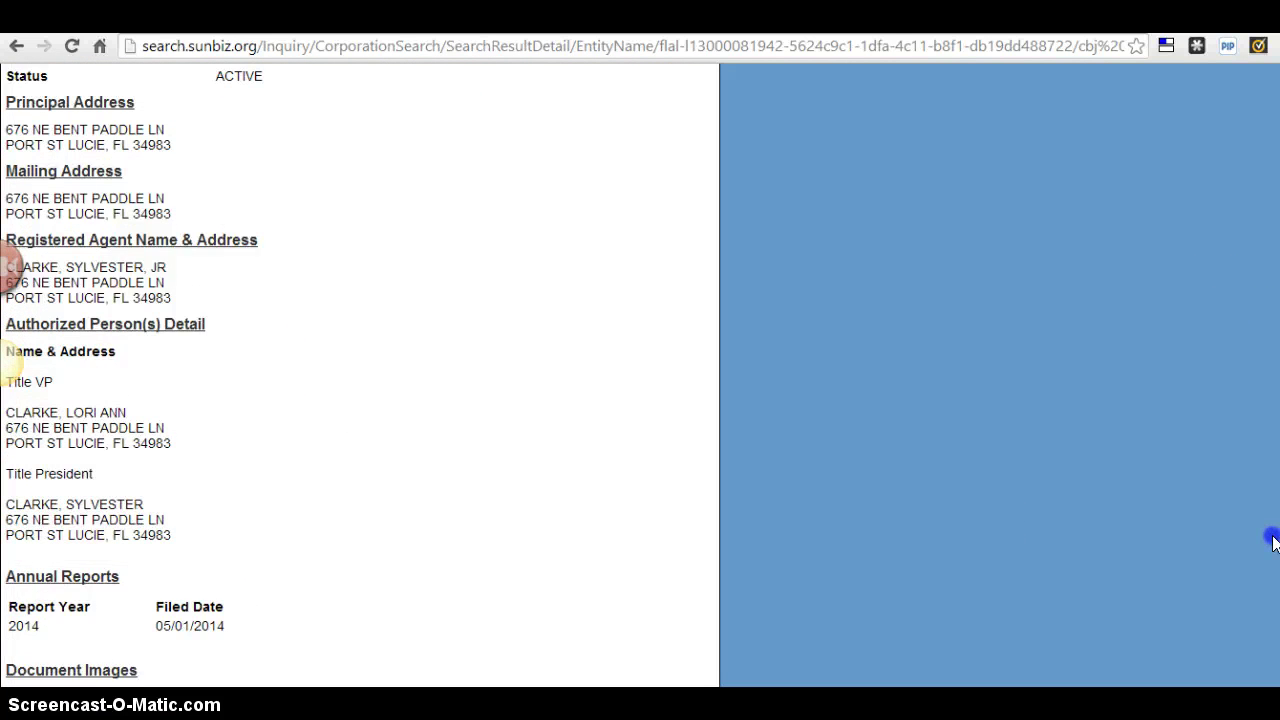
scroll(1271, 534, "up", 8)
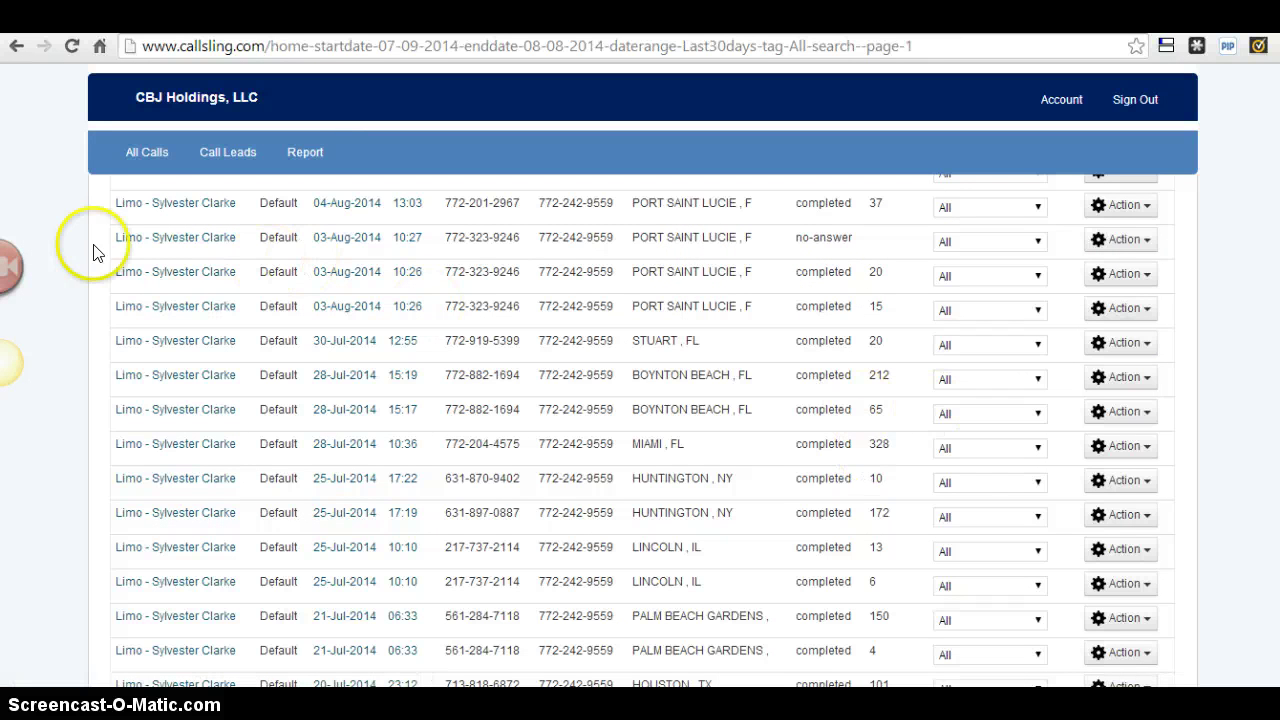
- Review both pages of the limo campaign's call log in CallSling for the last 30 days
scroll(5, 362, "down", 3)
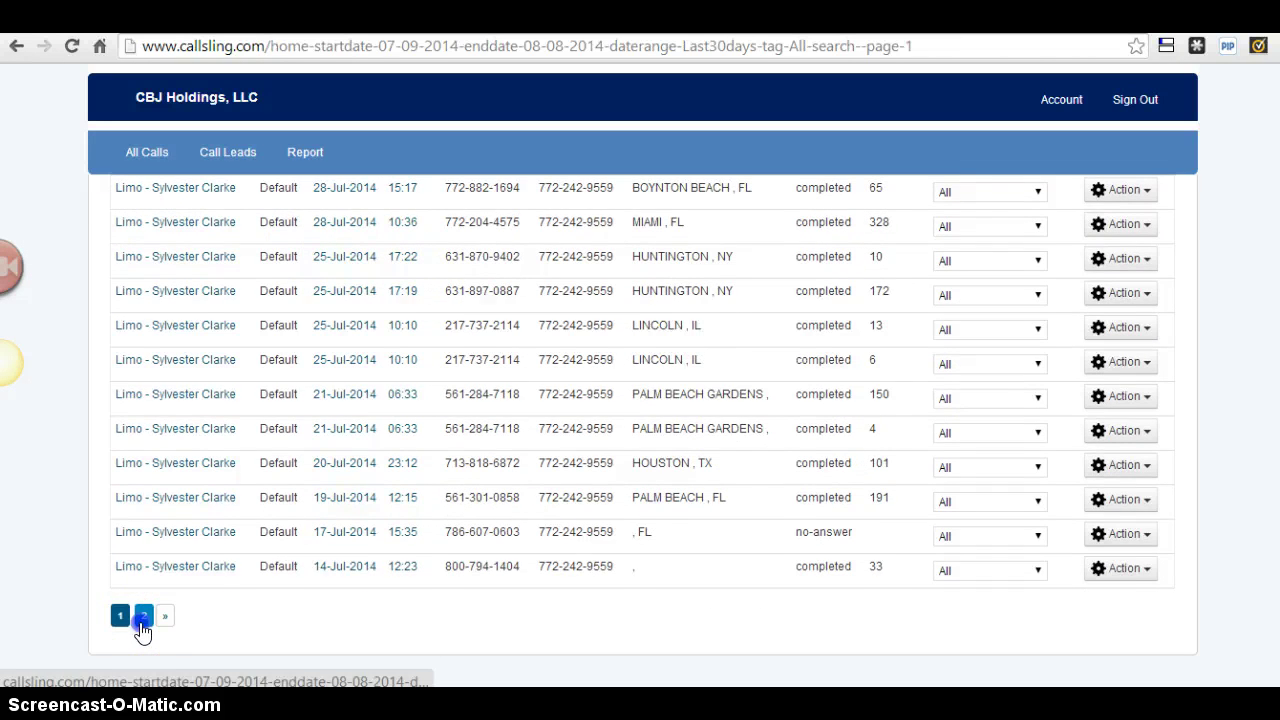
left_click(141, 620)
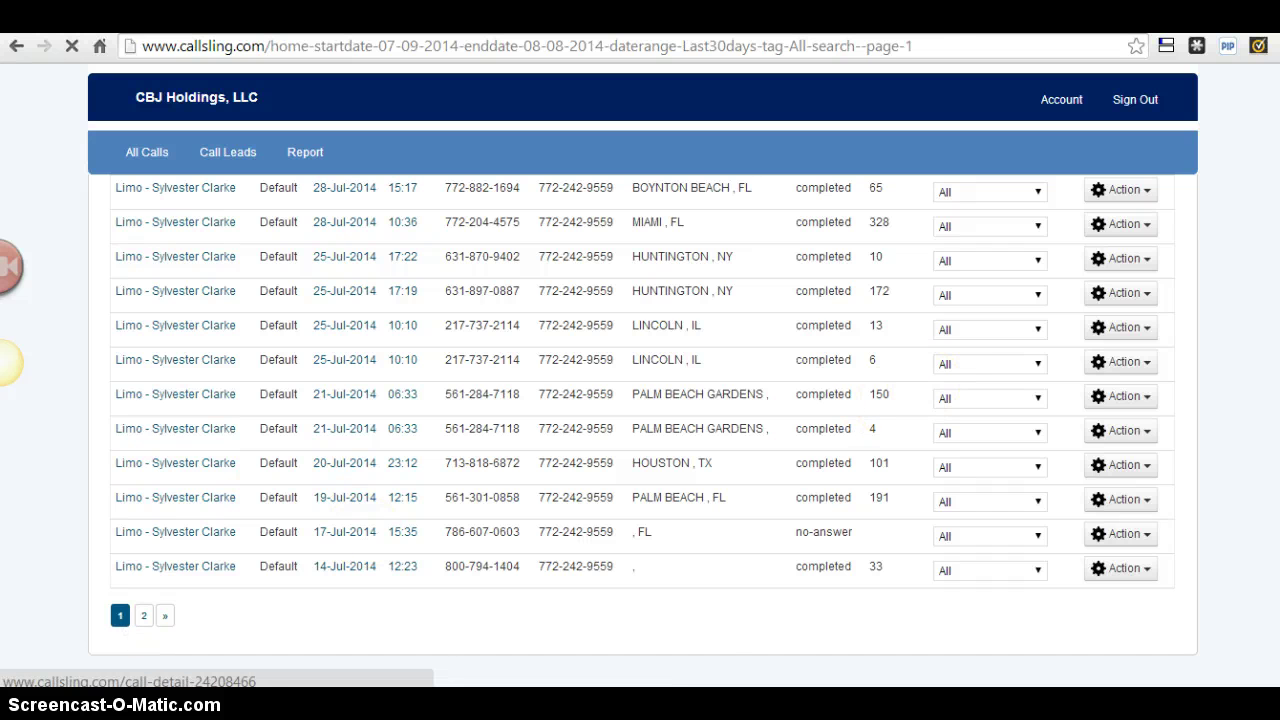
scroll(640, 400, "down", 2)
scroll(5, 362, "down", 2)
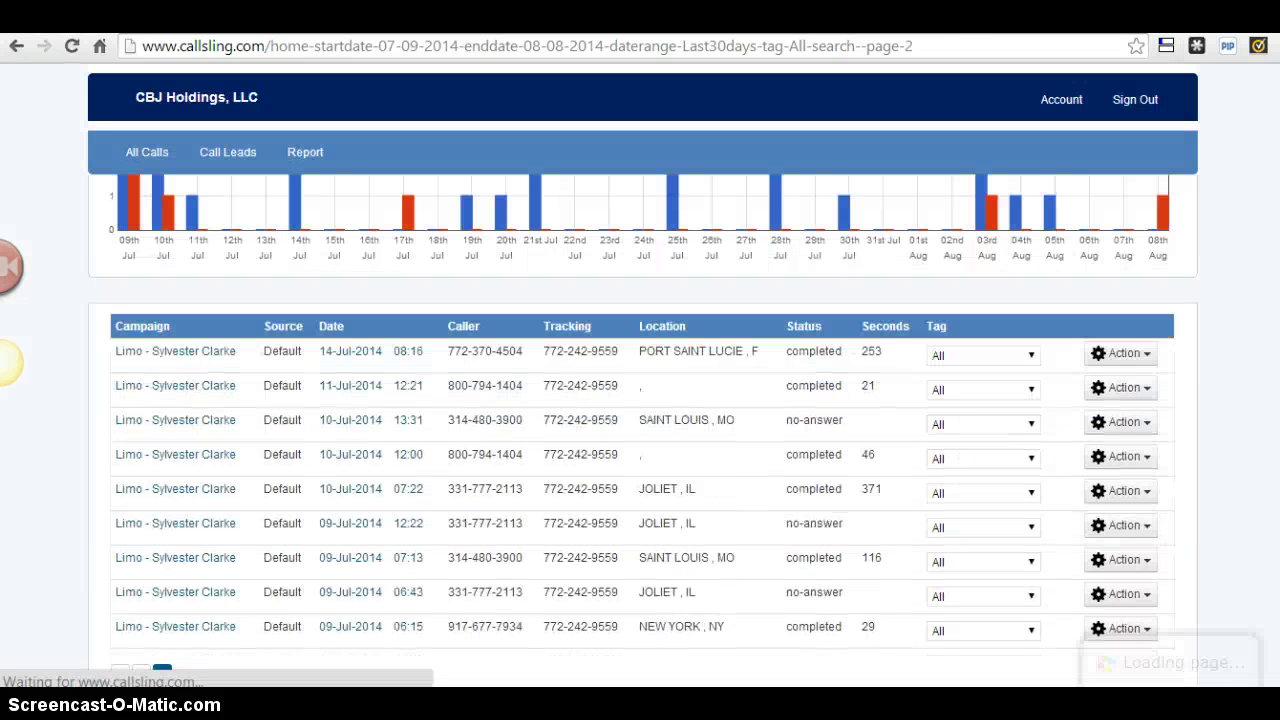
scroll(5, 362, "down", 1)
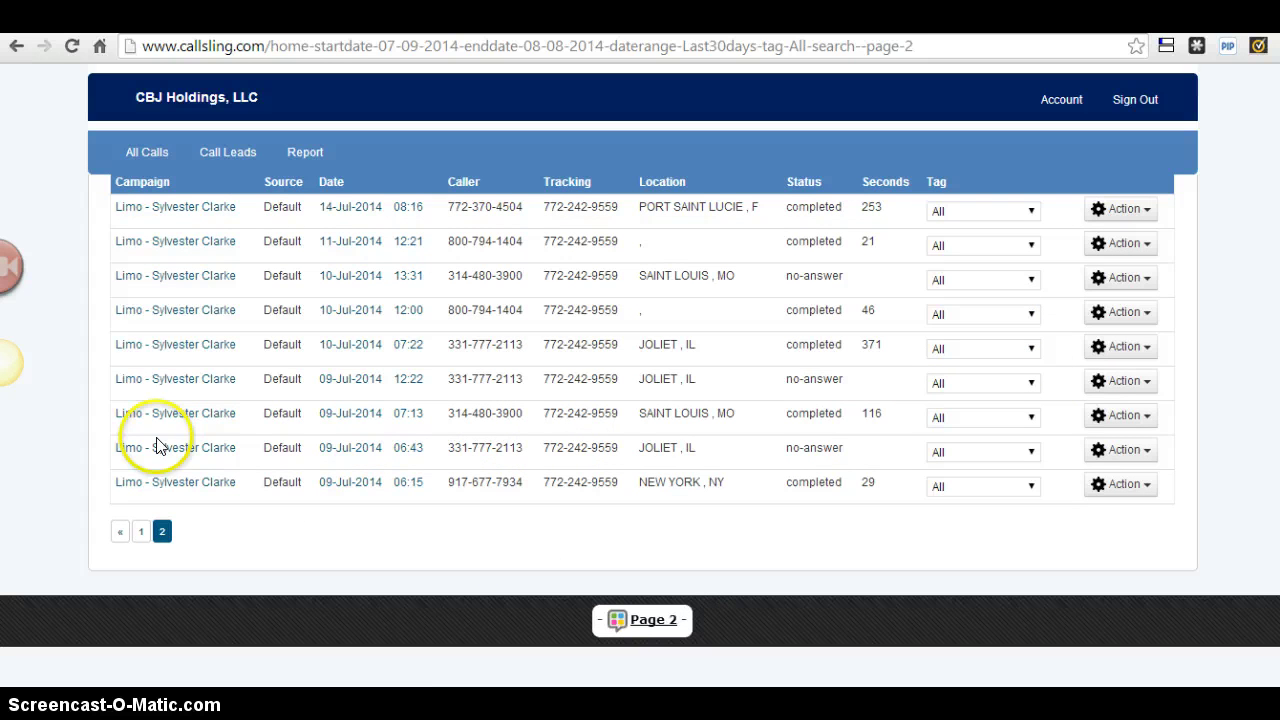
left_click(141, 531)
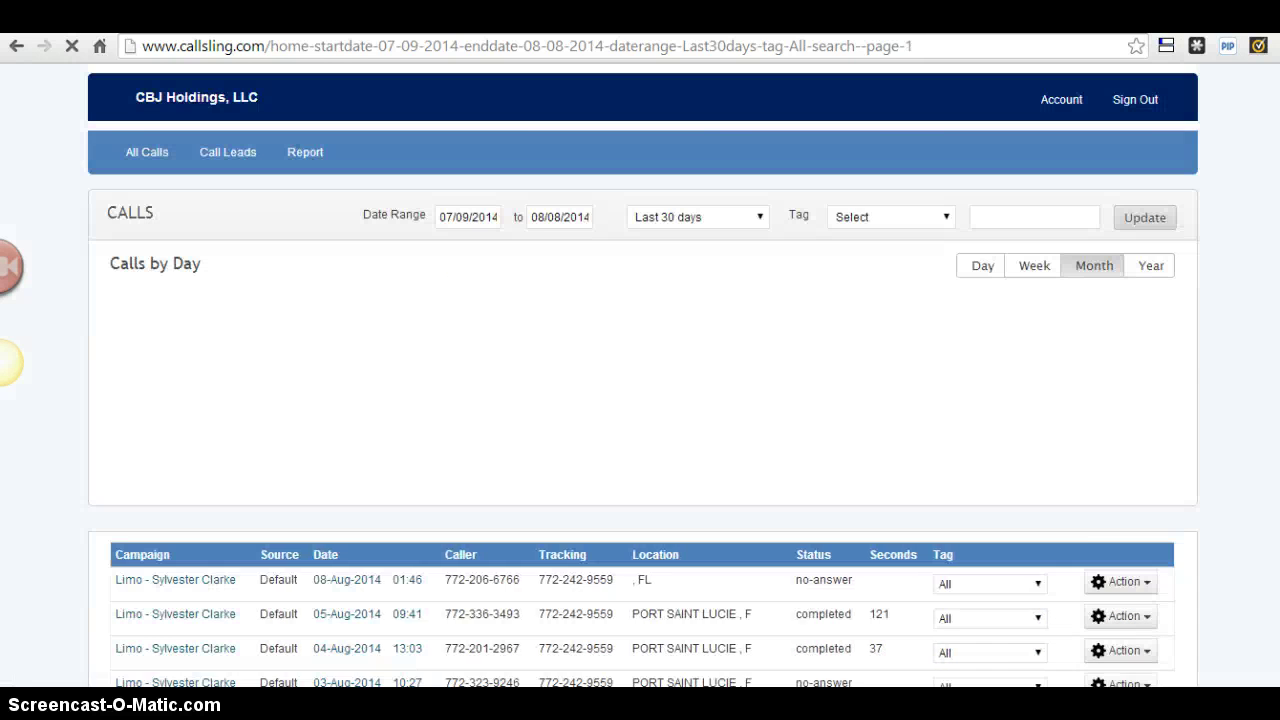
scroll(527, 480, "down", 4)
scroll(640, 430, "down", 2)
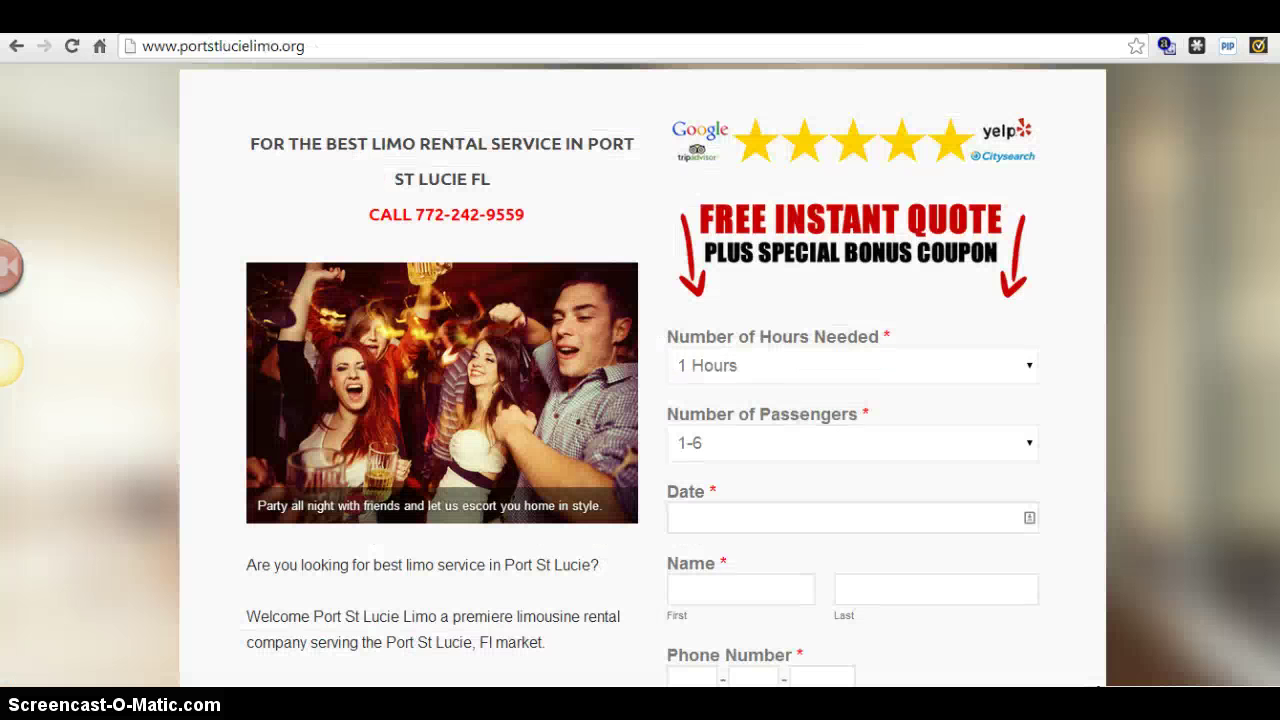
- Return to the limo website and look over its free quote form and services list
scroll(640, 377, "up", 1)
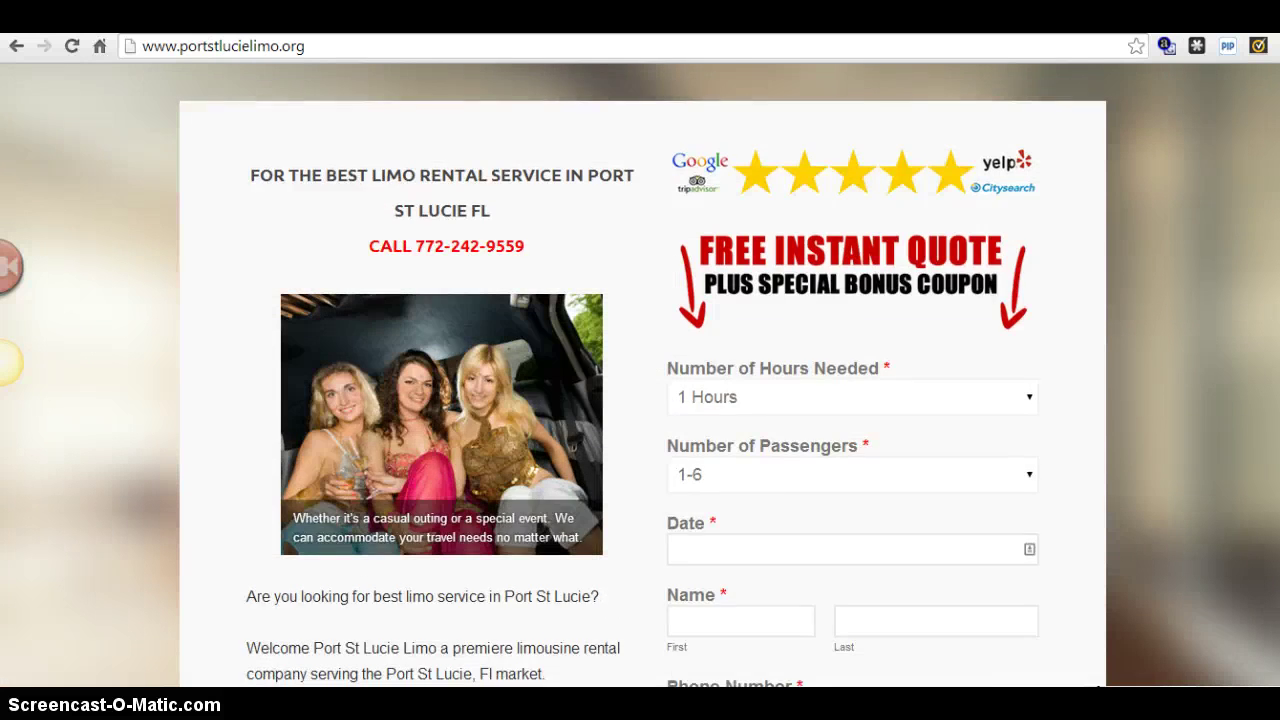
scroll(640, 375, "down", 1)
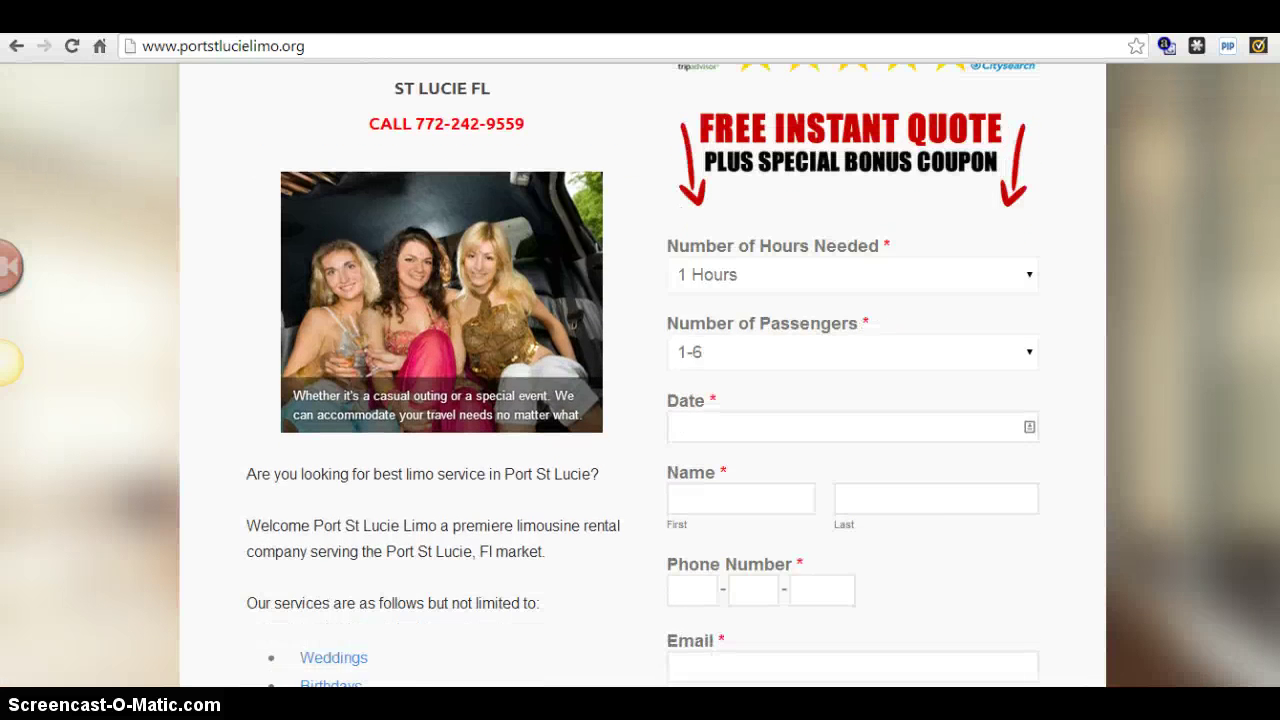
scroll(640, 375, "down", 1)
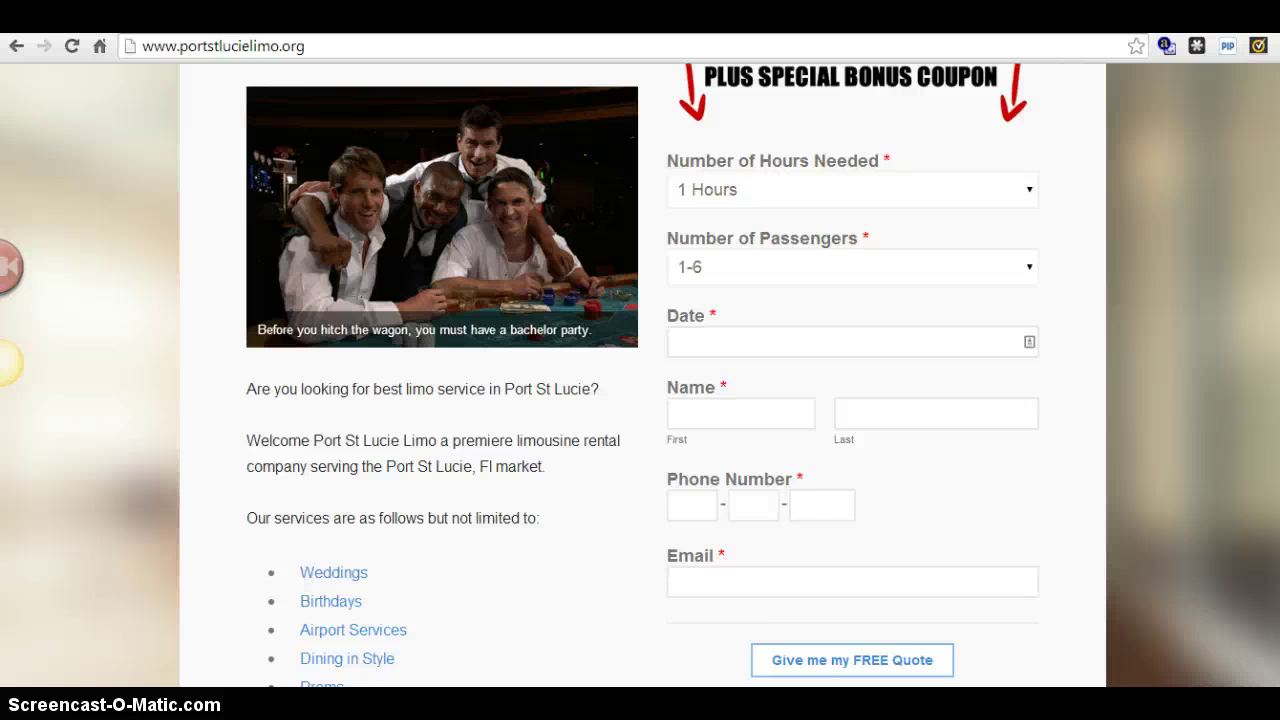
key("alt+Tab")
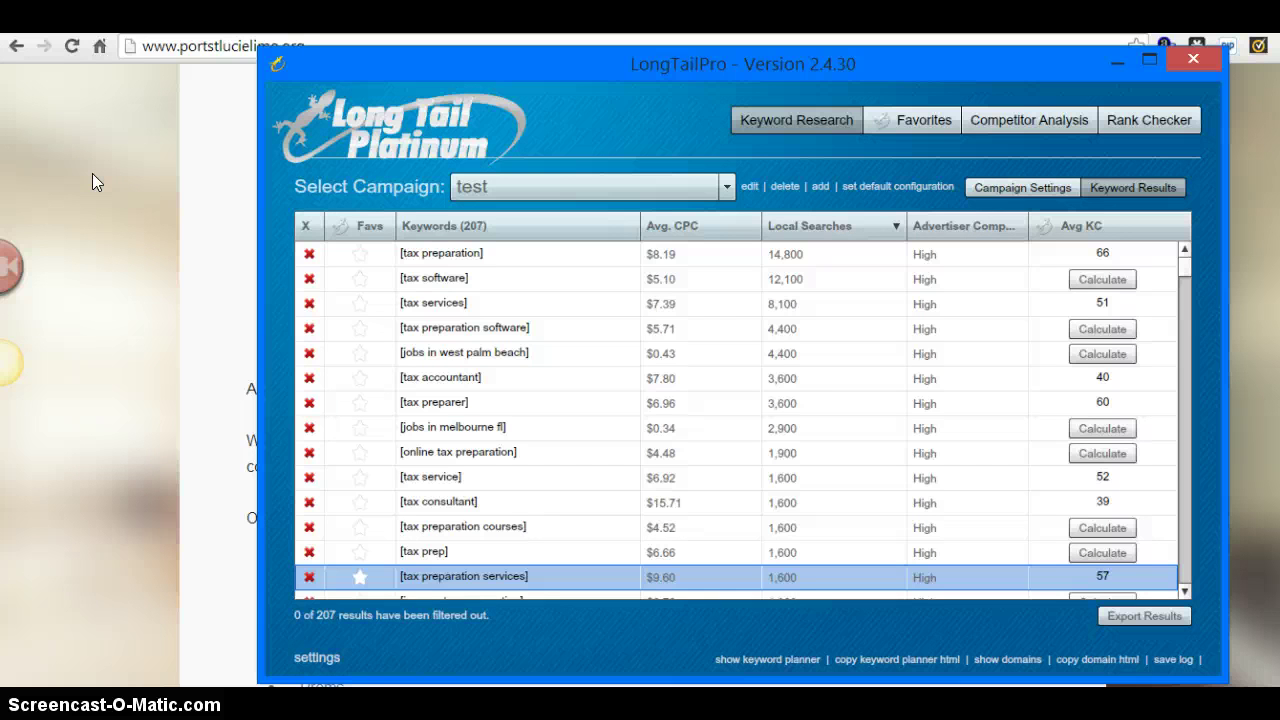
left_click(92, 173)
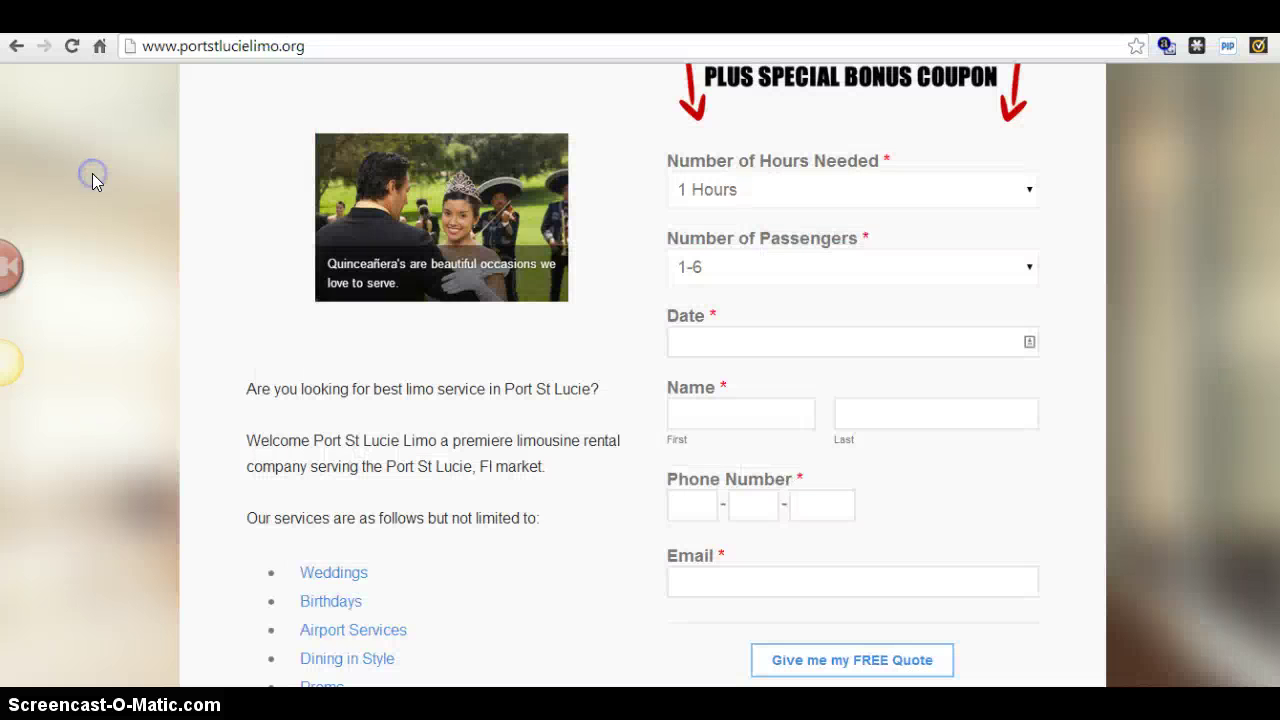
- Look at the Long Tail Platinum keyword results and the 81 × 1200 calculation on the Google calculator page
left_click(351, 120)
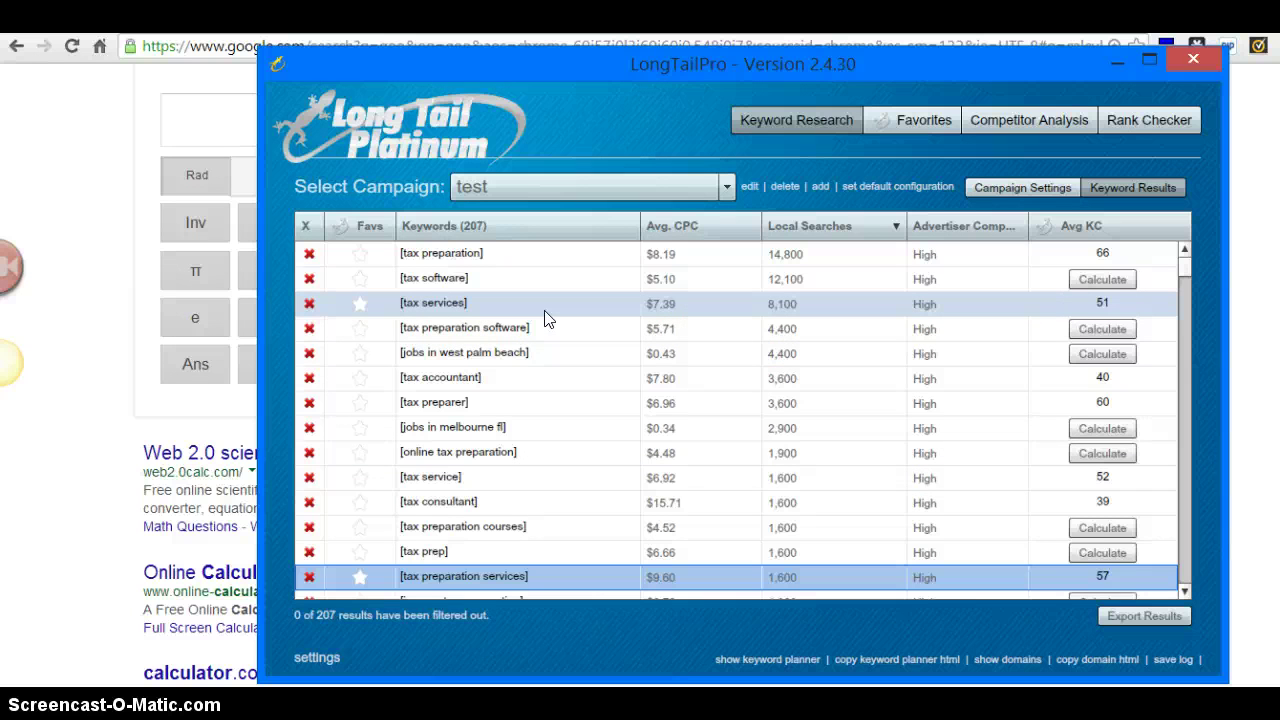
left_click(412, 64)
left_click(86, 286)
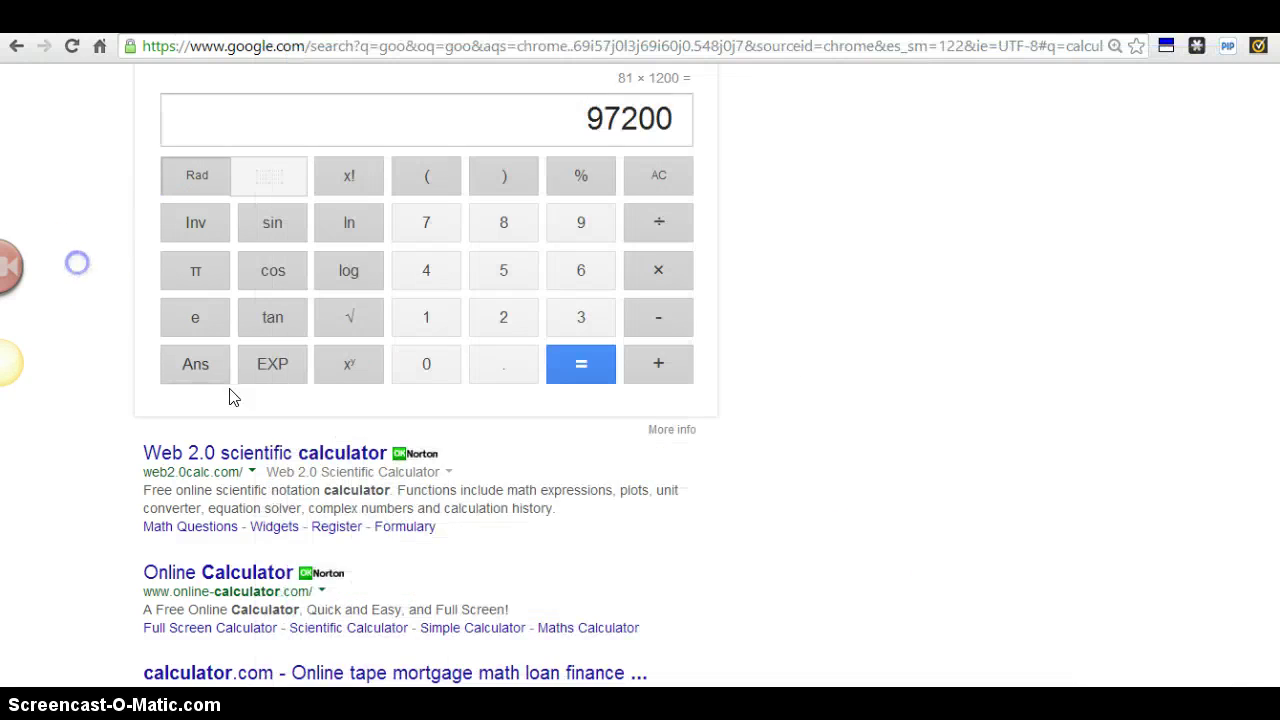
scroll(77, 263, "down", 1)
scroll(420, 380, "down", 3)
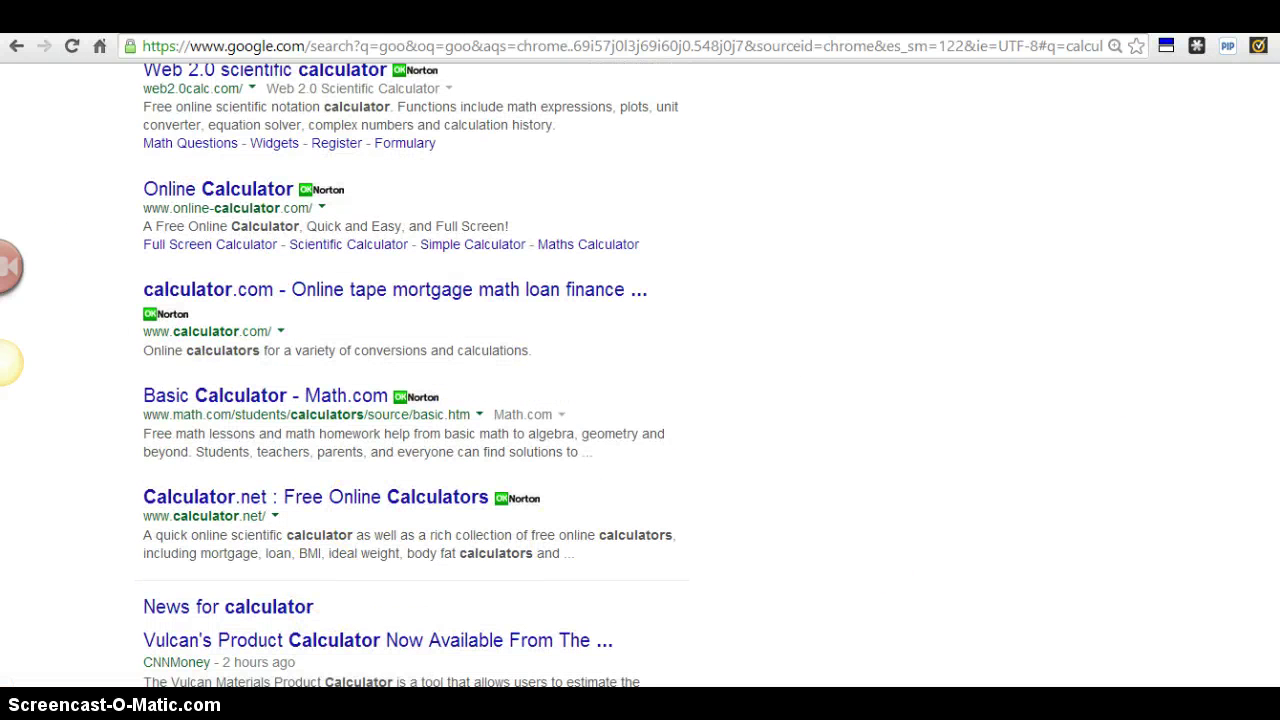
scroll(420, 380, "up", 5)
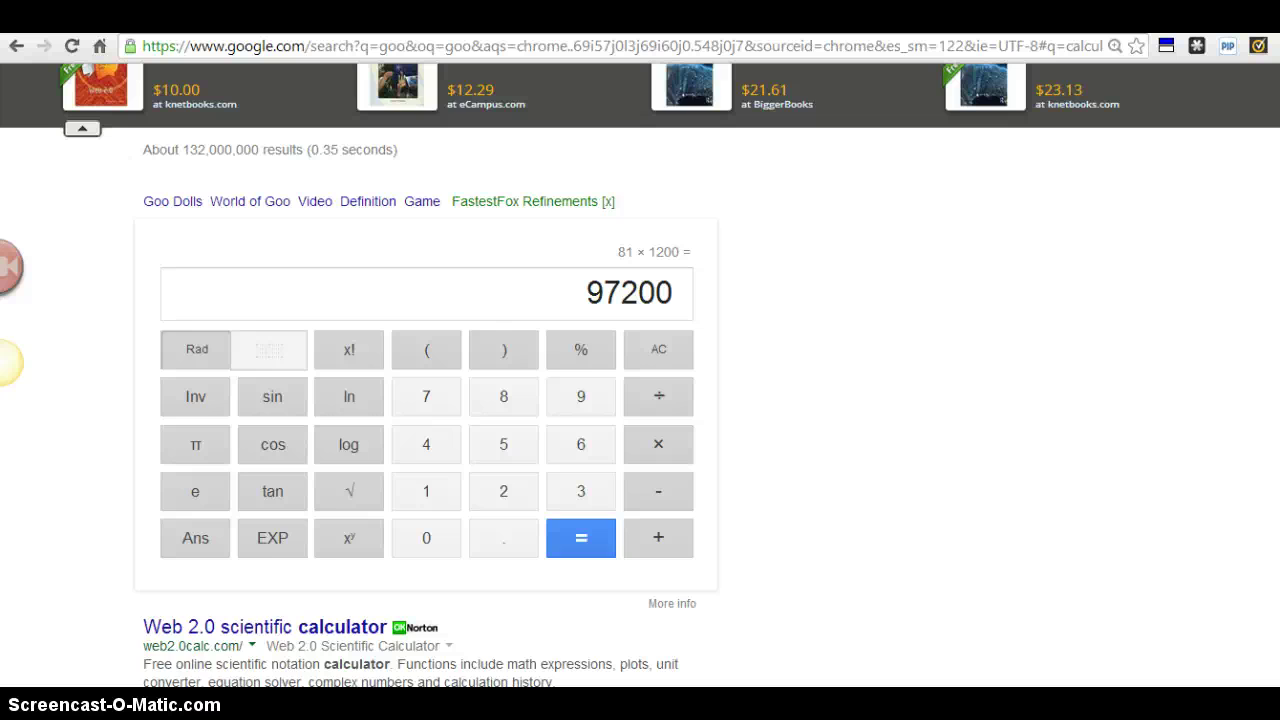
scroll(640, 400, "up", 1)
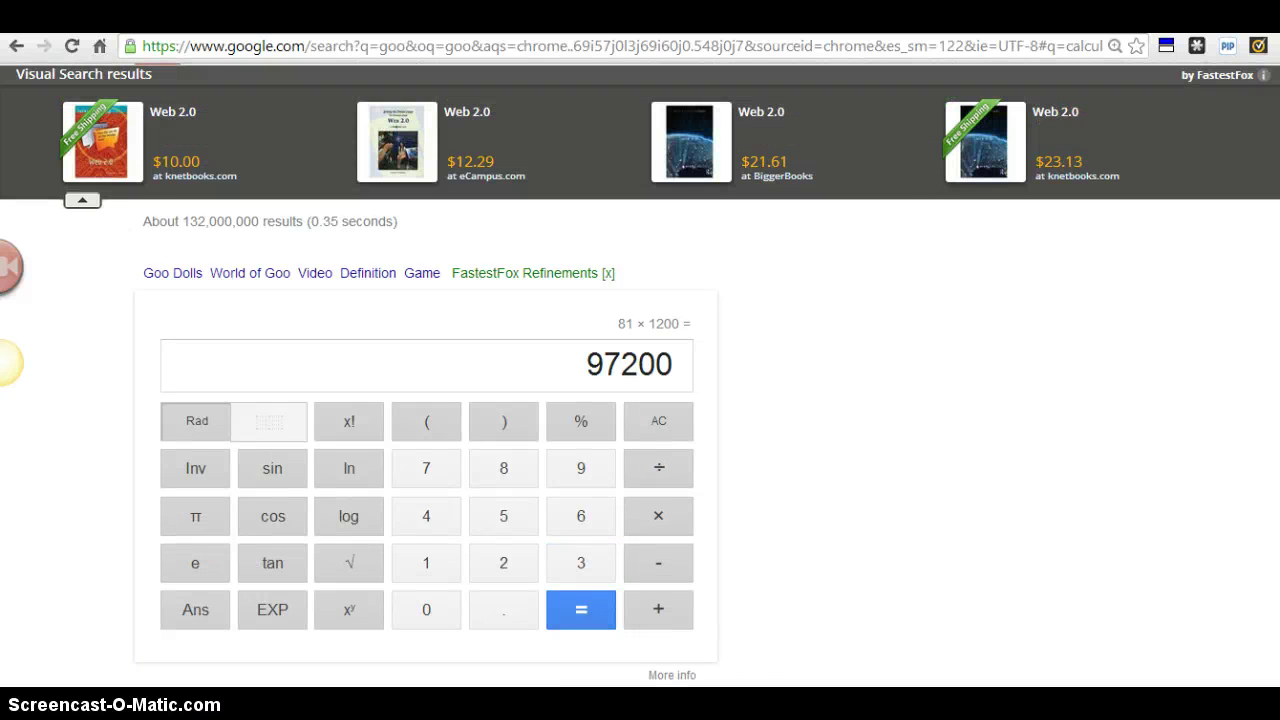
- Bring the untitled tax services note over the Long Tail Platinum keyword results and place it beside the Local Searches column
key("alt+Tab")
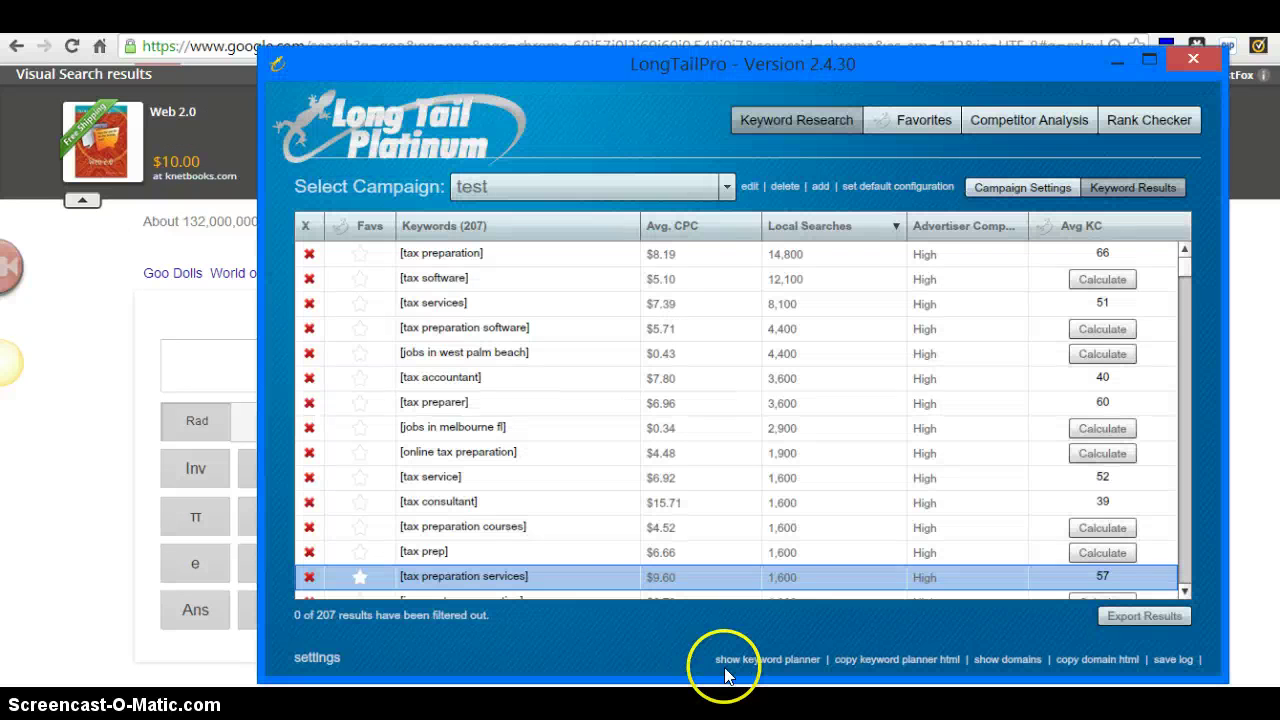
left_click(788, 378)
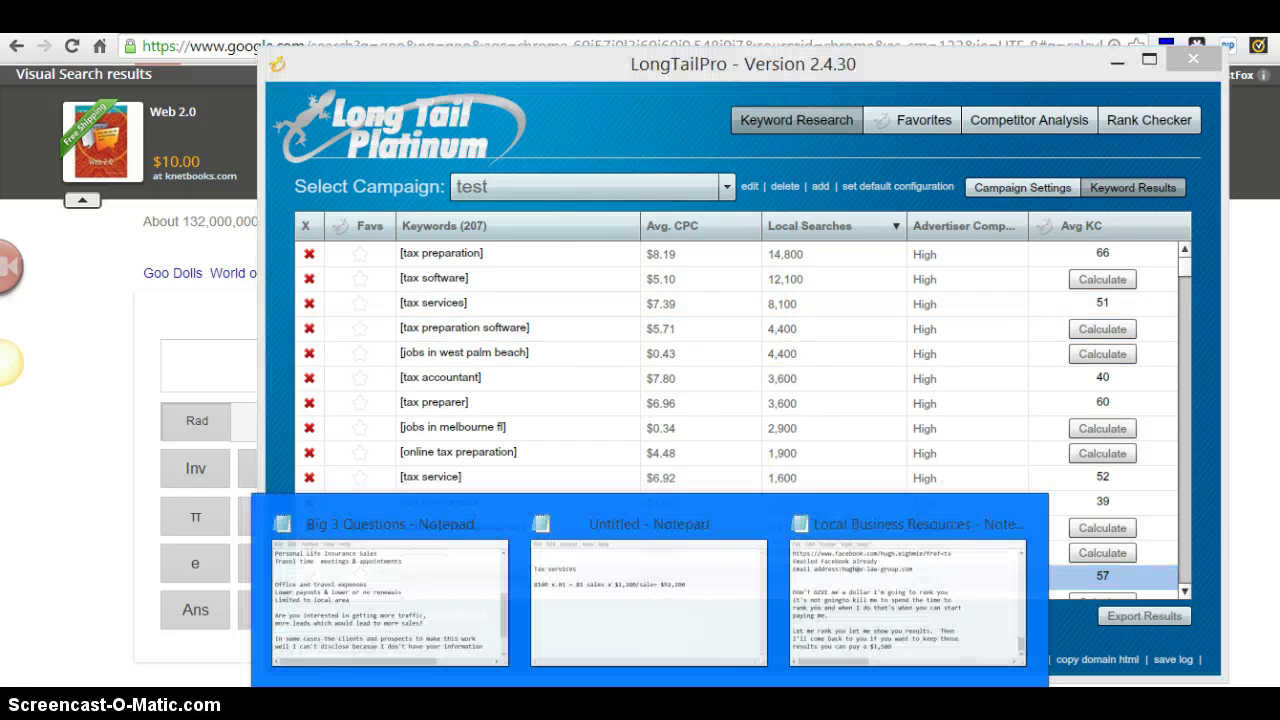
mouse_move(660, 617)
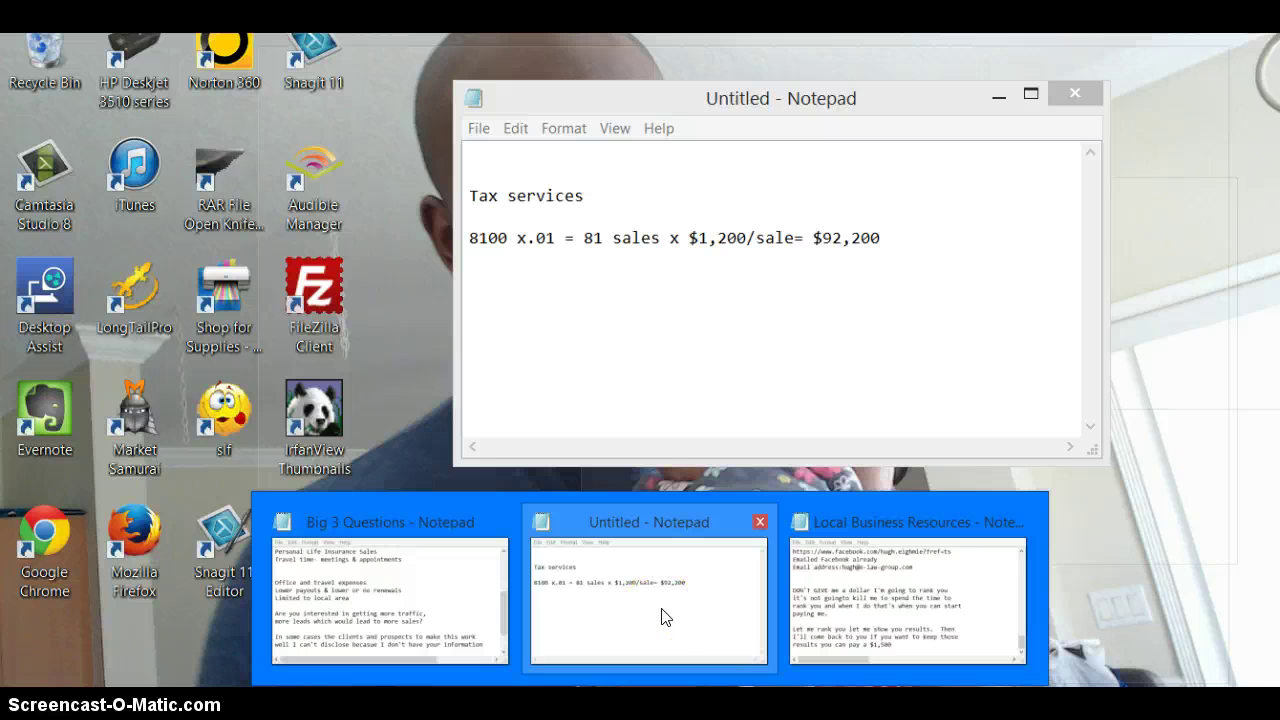
left_click(660, 617)
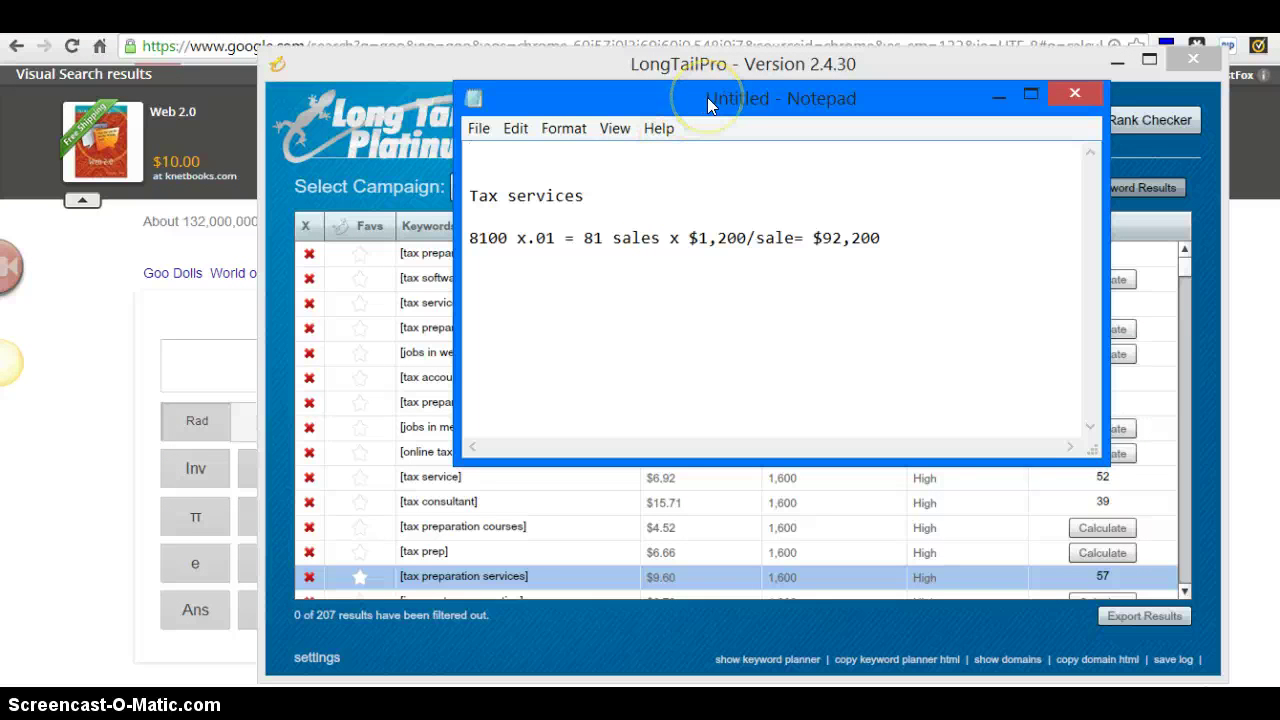
left_click_drag(707, 97, 630, 238)
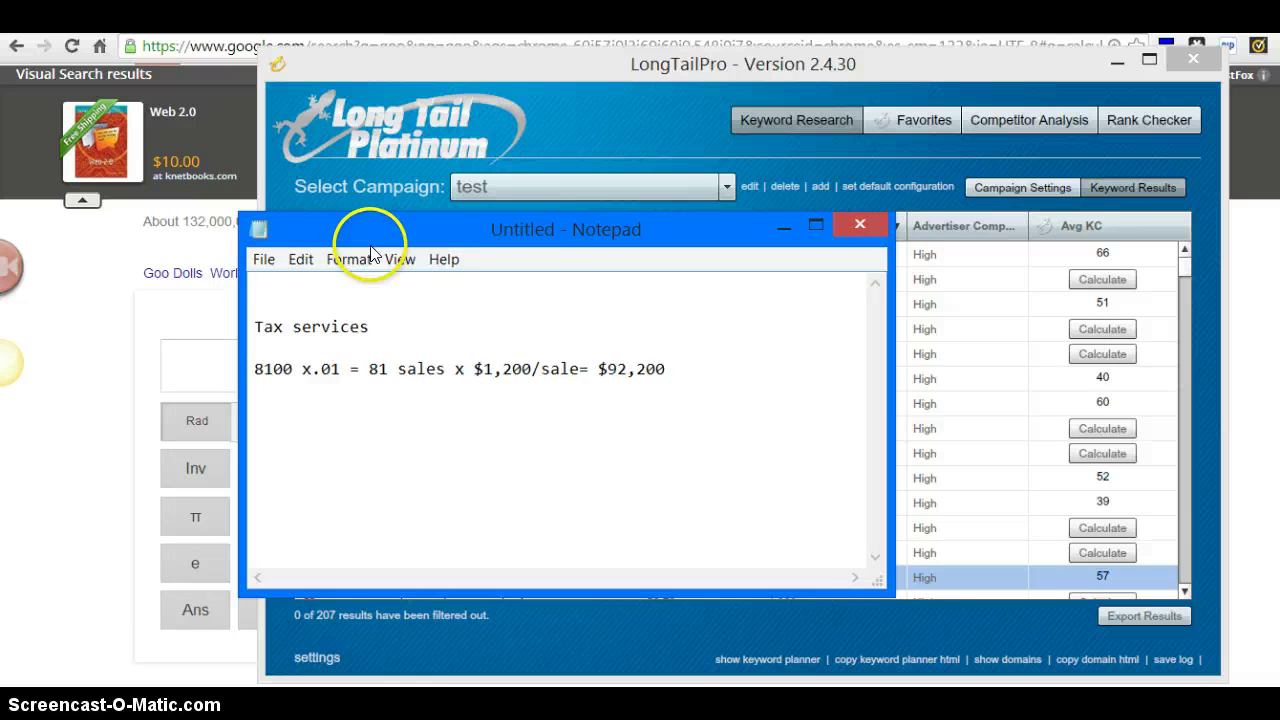
left_click_drag(383, 228, 284, 265)
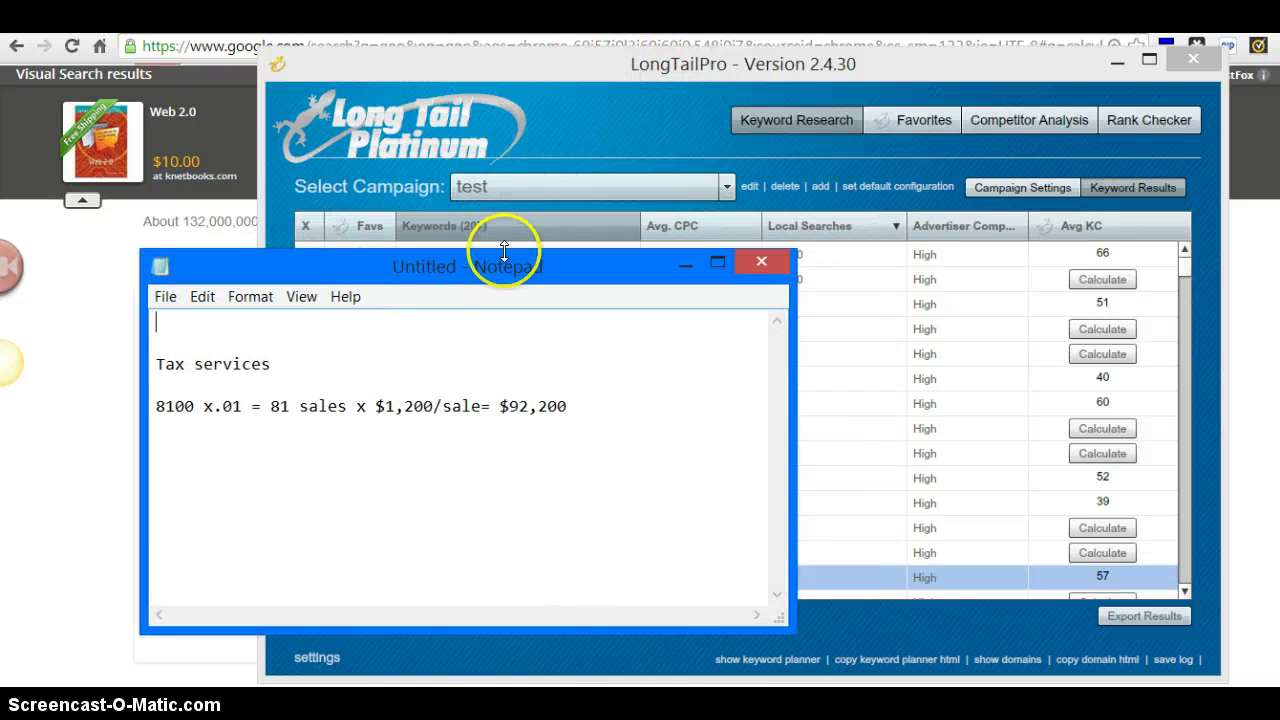
left_click_drag(471, 266, 368, 238)
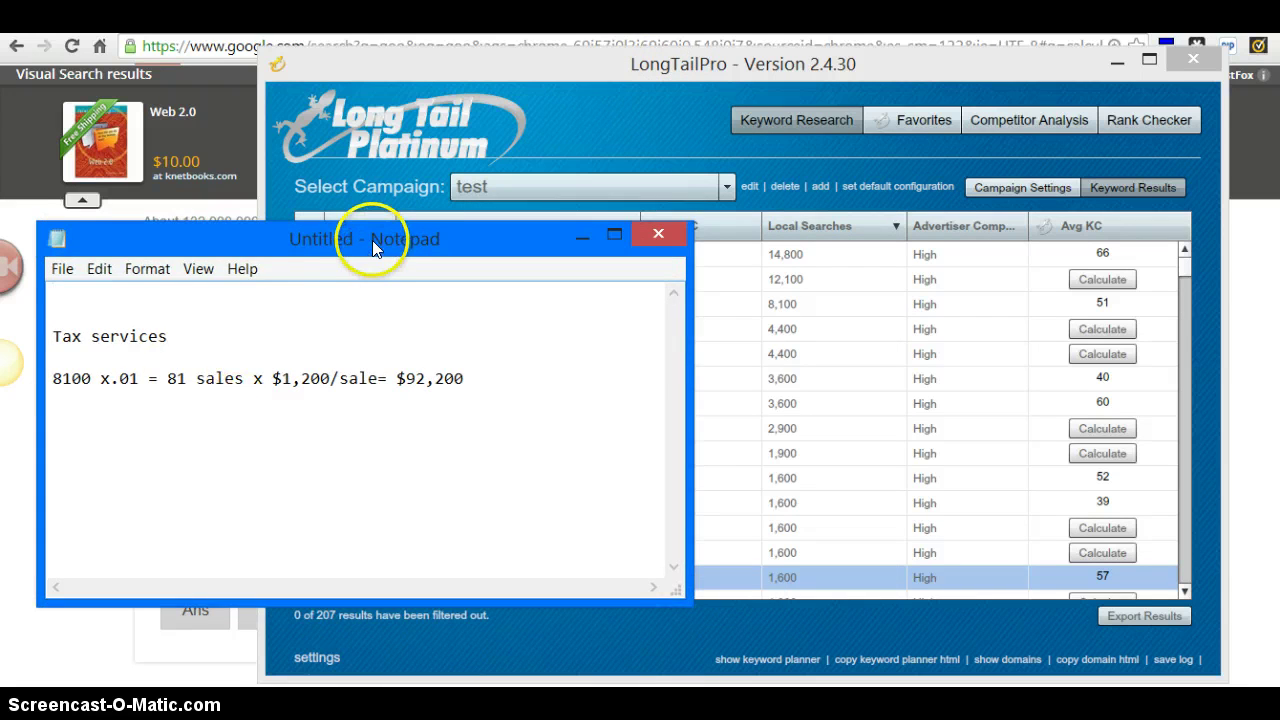
left_click_drag(371, 240, 436, 291)
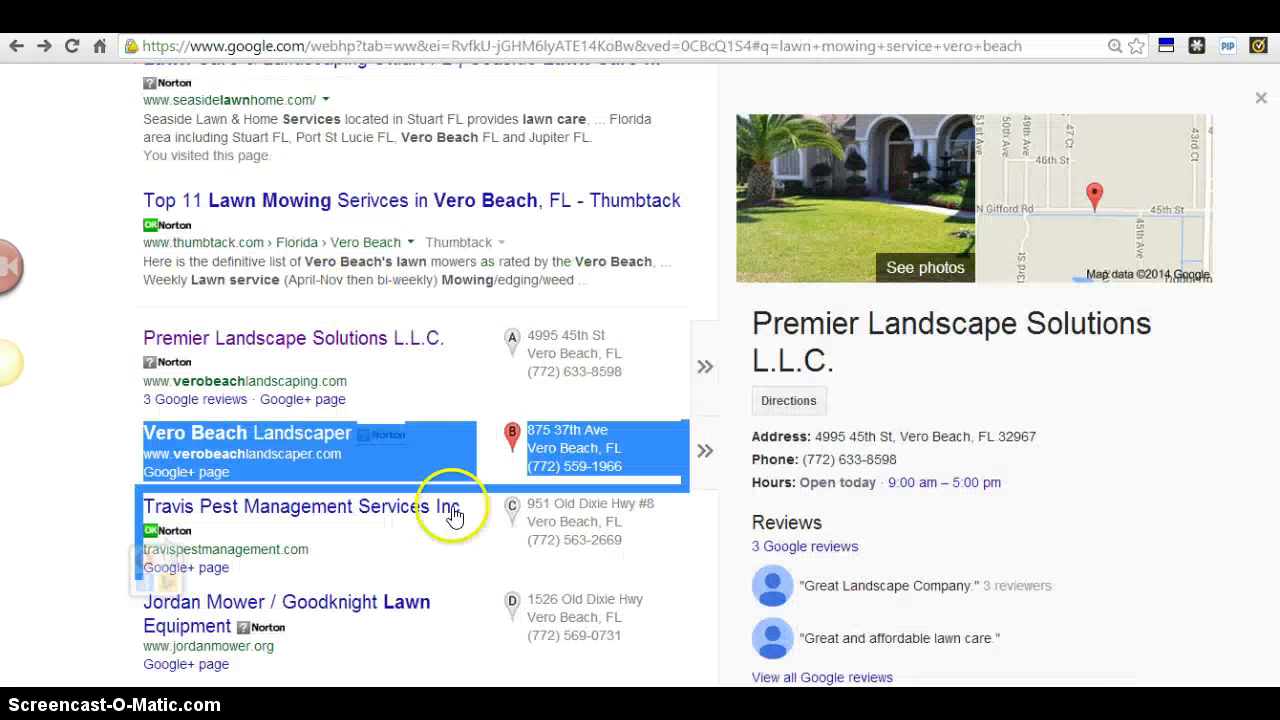
- Examine the Google local listings for "lawn mowing service vero beach" alongside the tax services note and the Long Tail Platinum keyword results
left_click(451, 509)
left_click(42, 279)
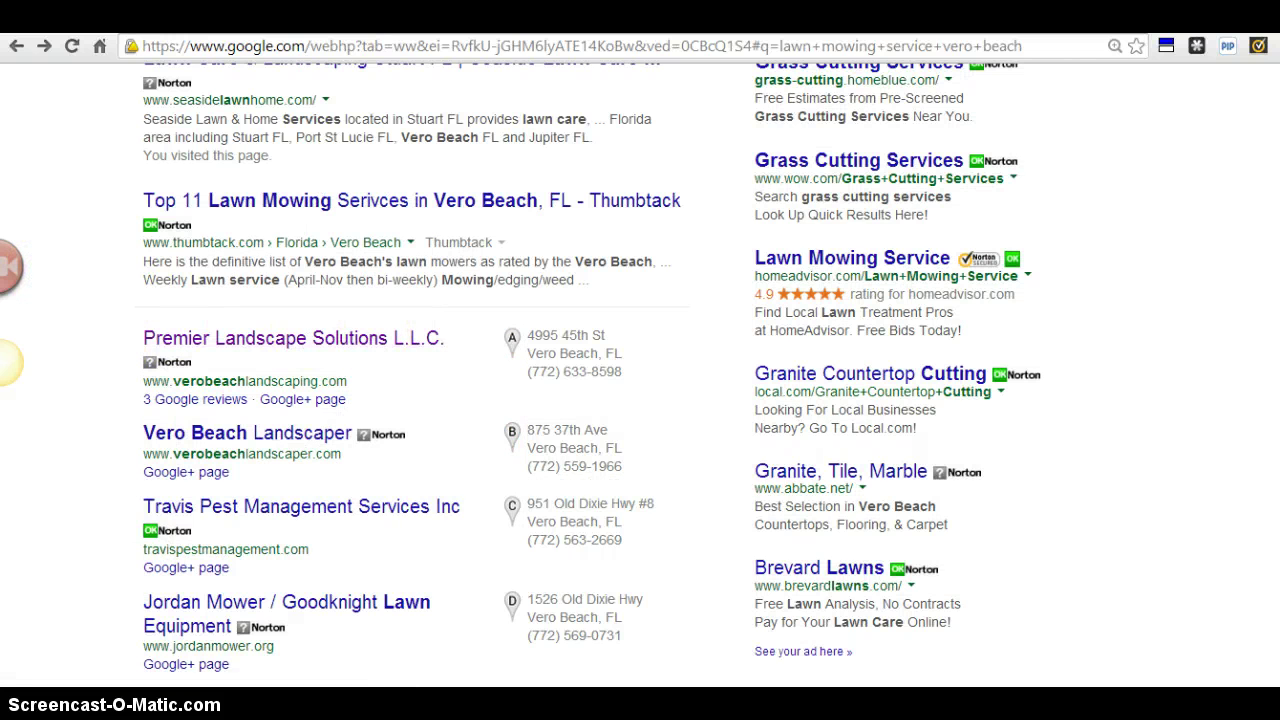
mouse_move(649, 712)
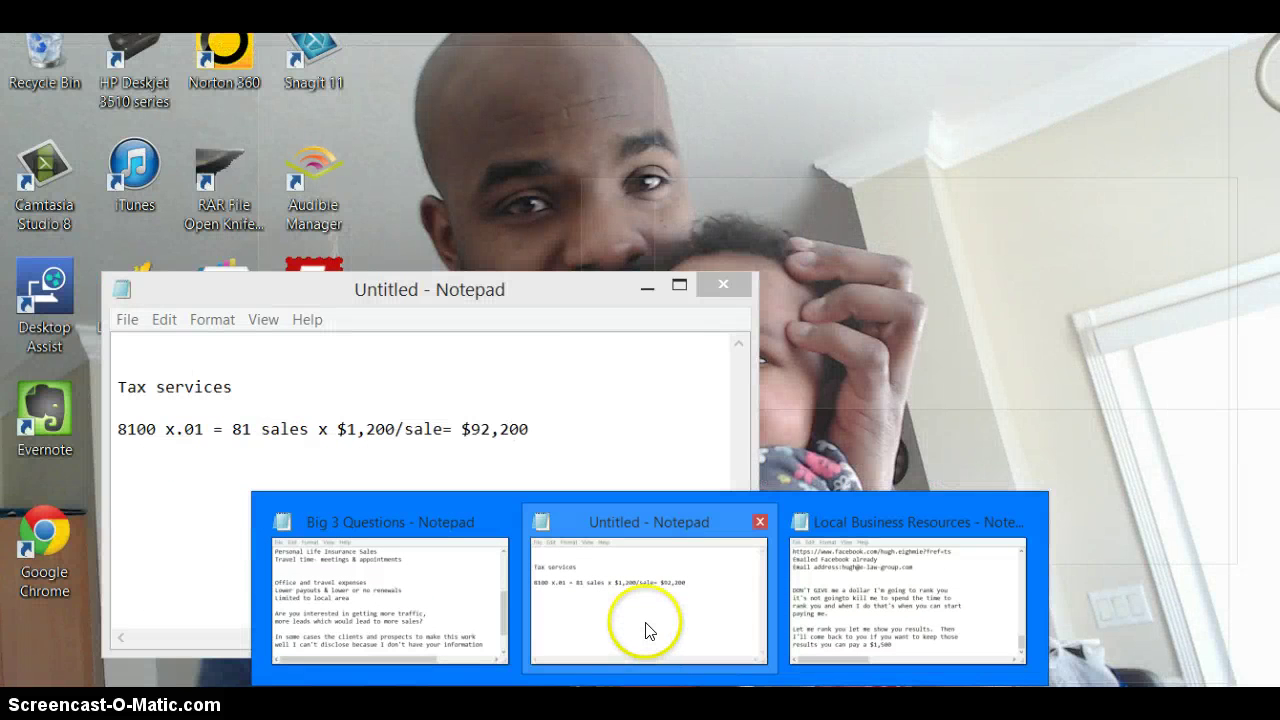
left_click(651, 634)
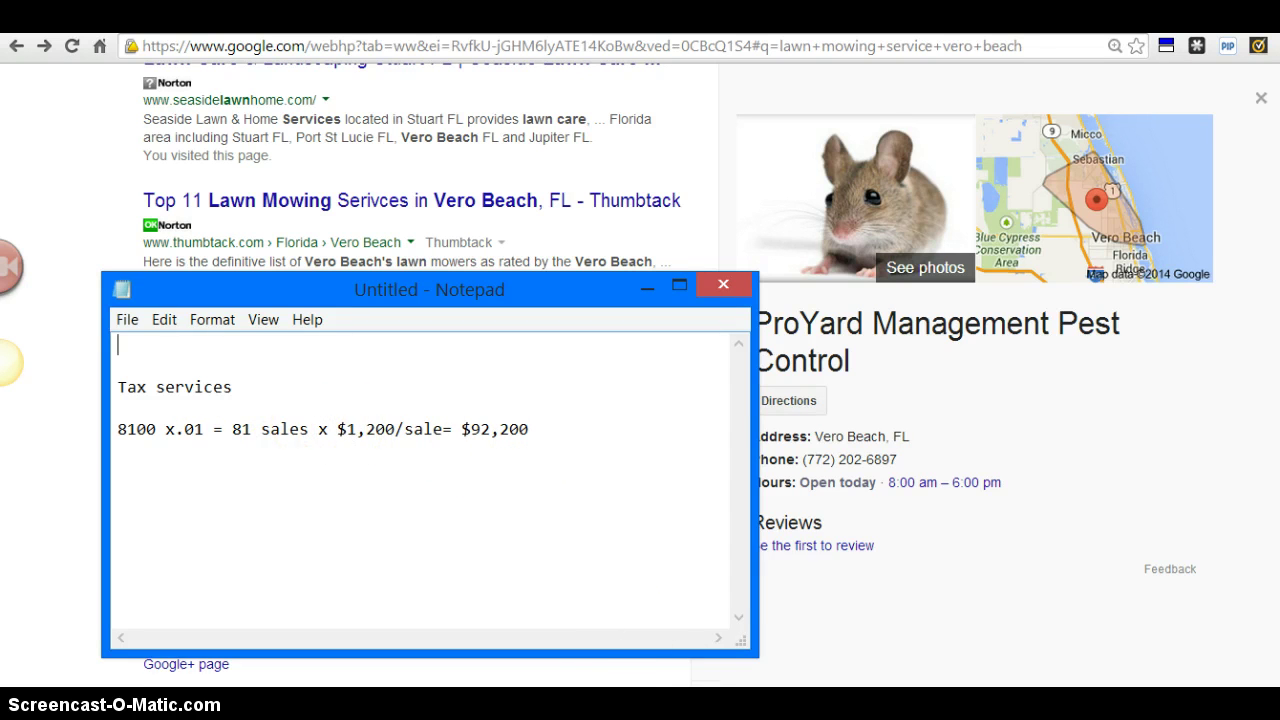
left_click(635, 700)
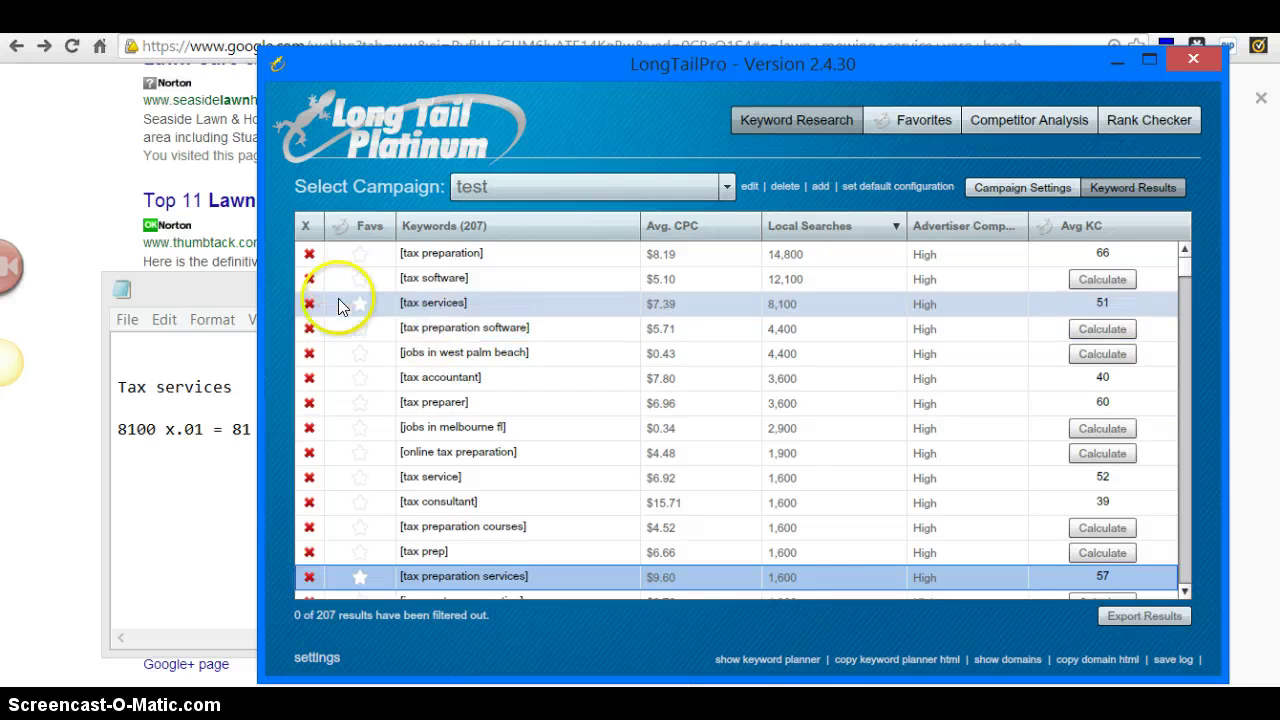
left_click(147, 202)
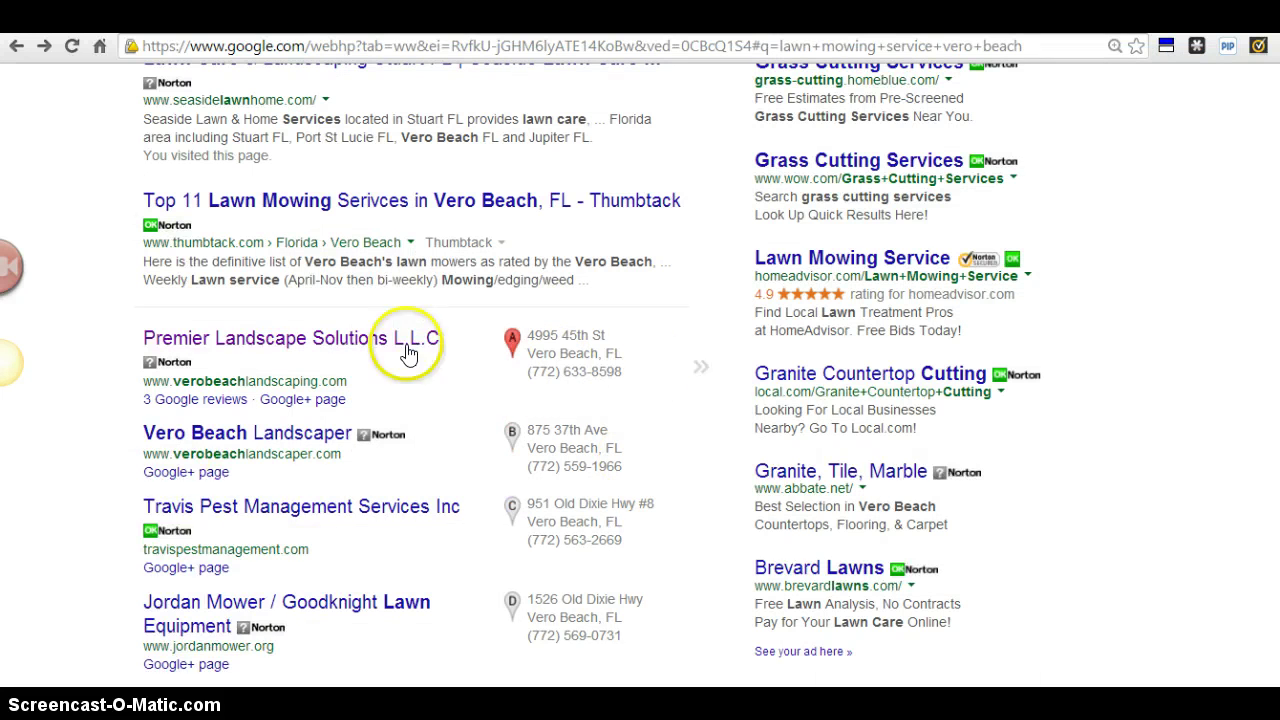